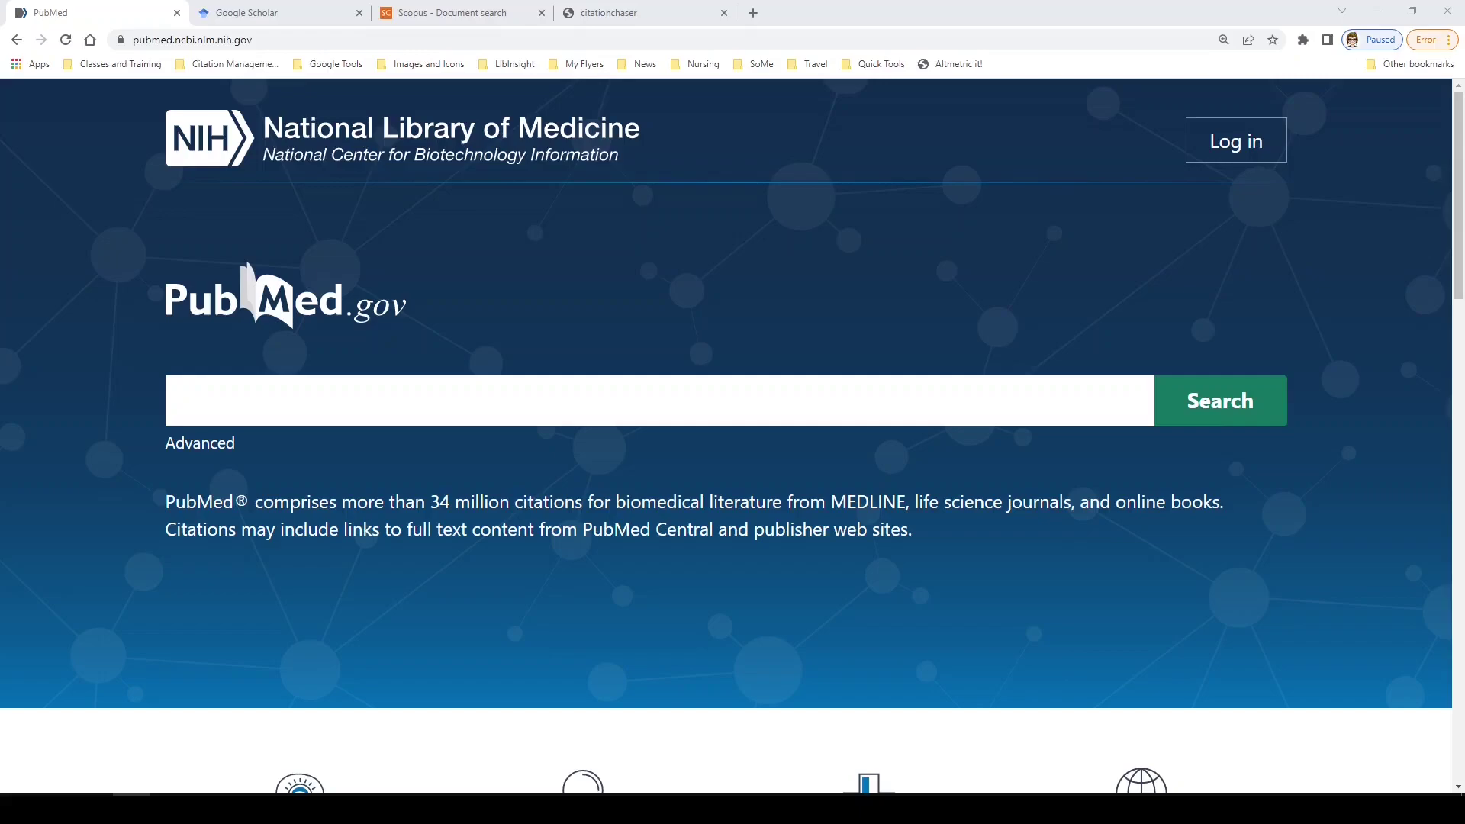
Step: Search PubMed for the pasted APICS-01 protocol article title
left_click(759, 410)
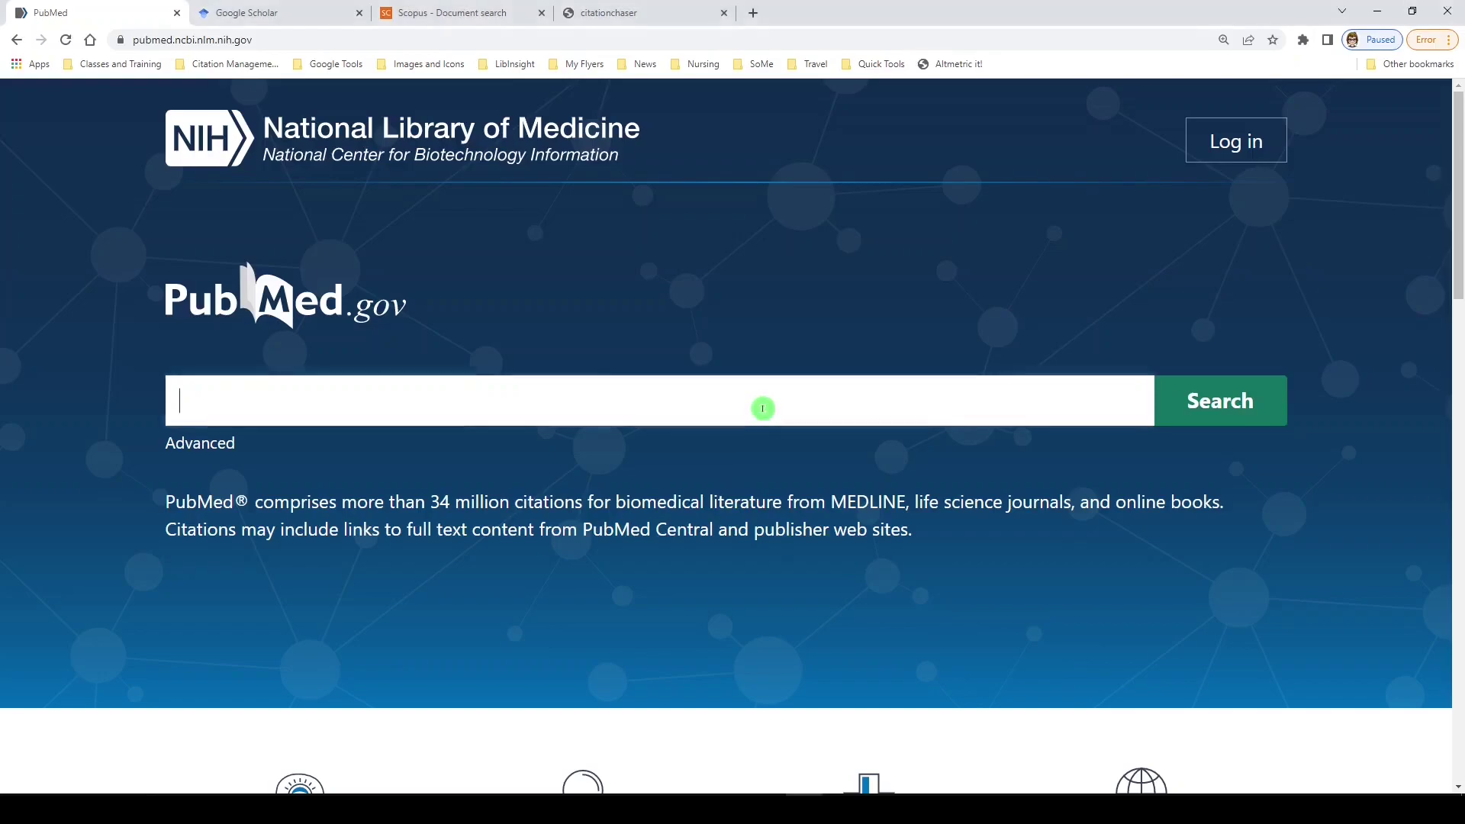
key("ctrl+v")
left_click(1236, 400)
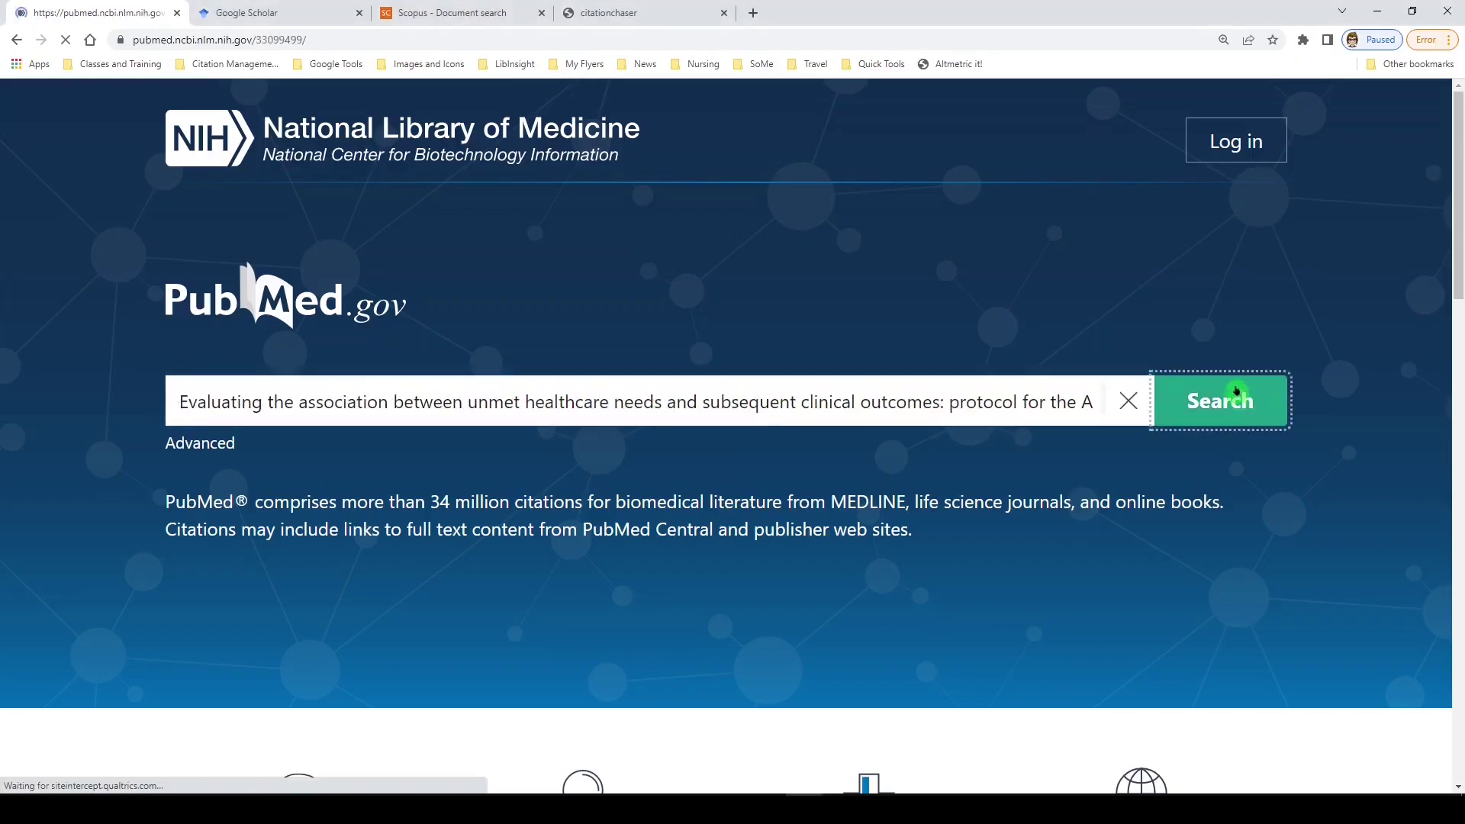
Step: Review the record's 3 citing articles and expand its list to all 65 references
scroll(722, 479, "down", 3)
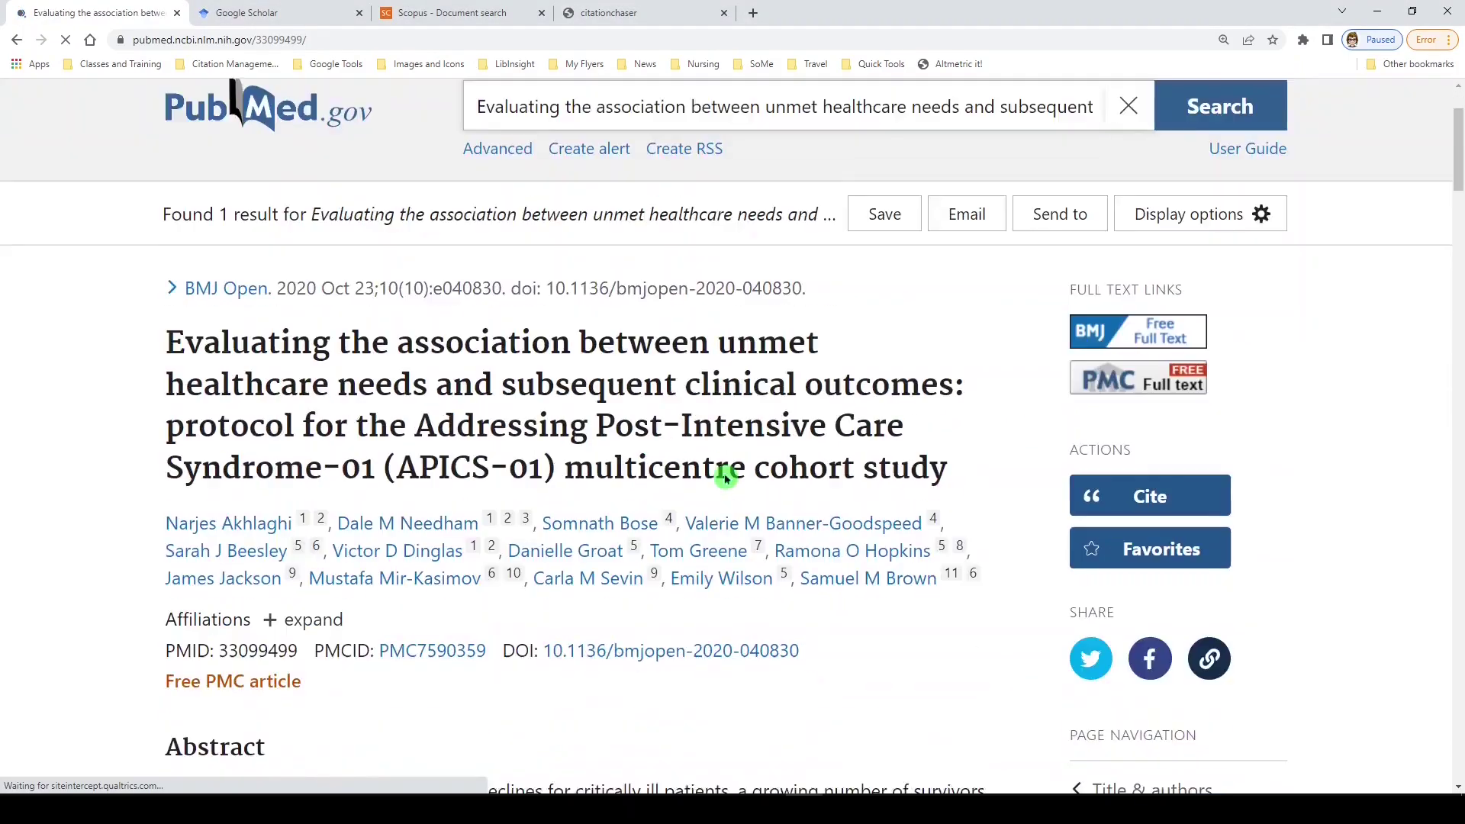
scroll(857, 563, "down", 5)
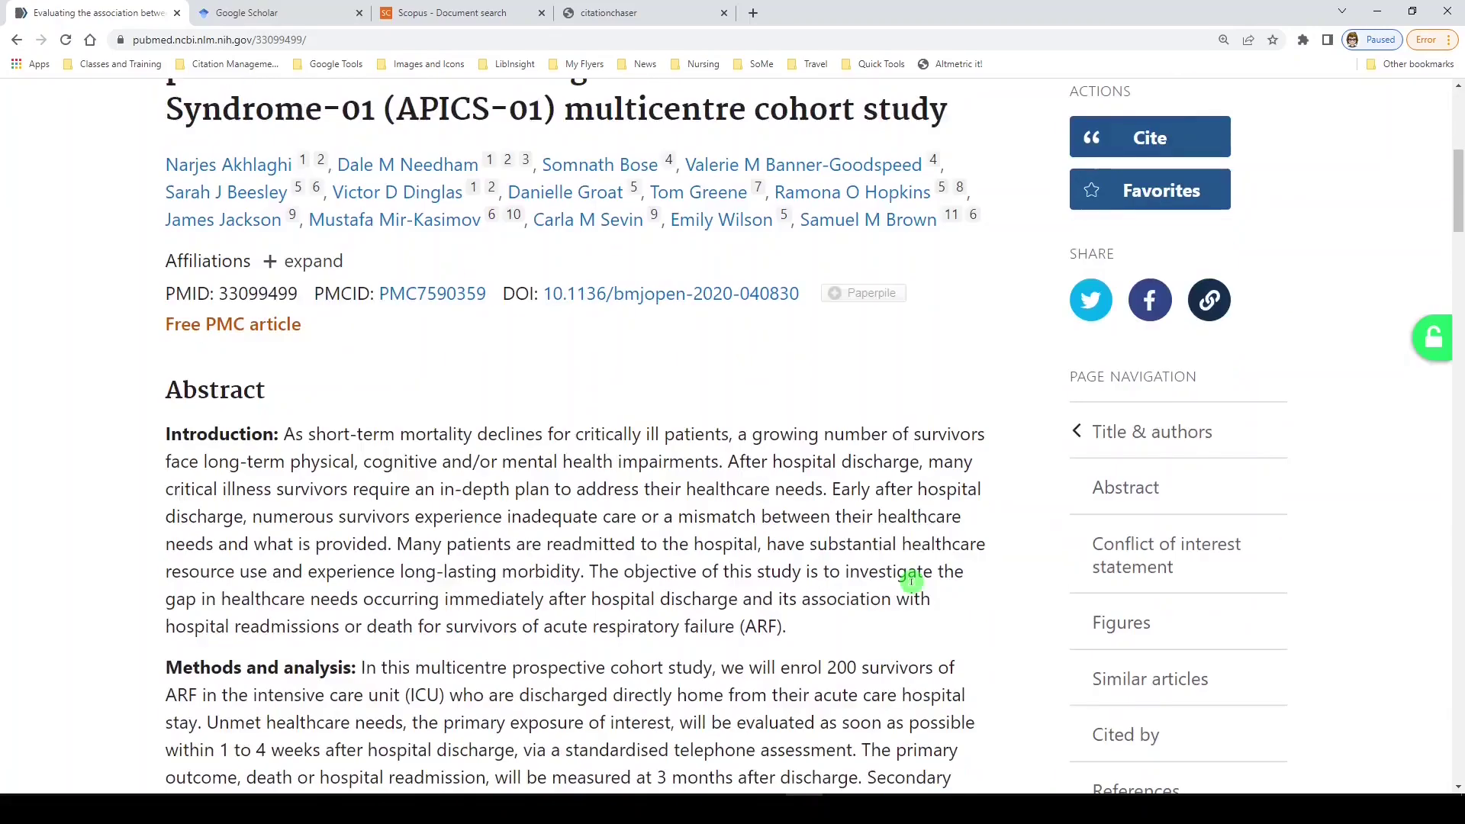
scroll(1122, 577, "down", 1)
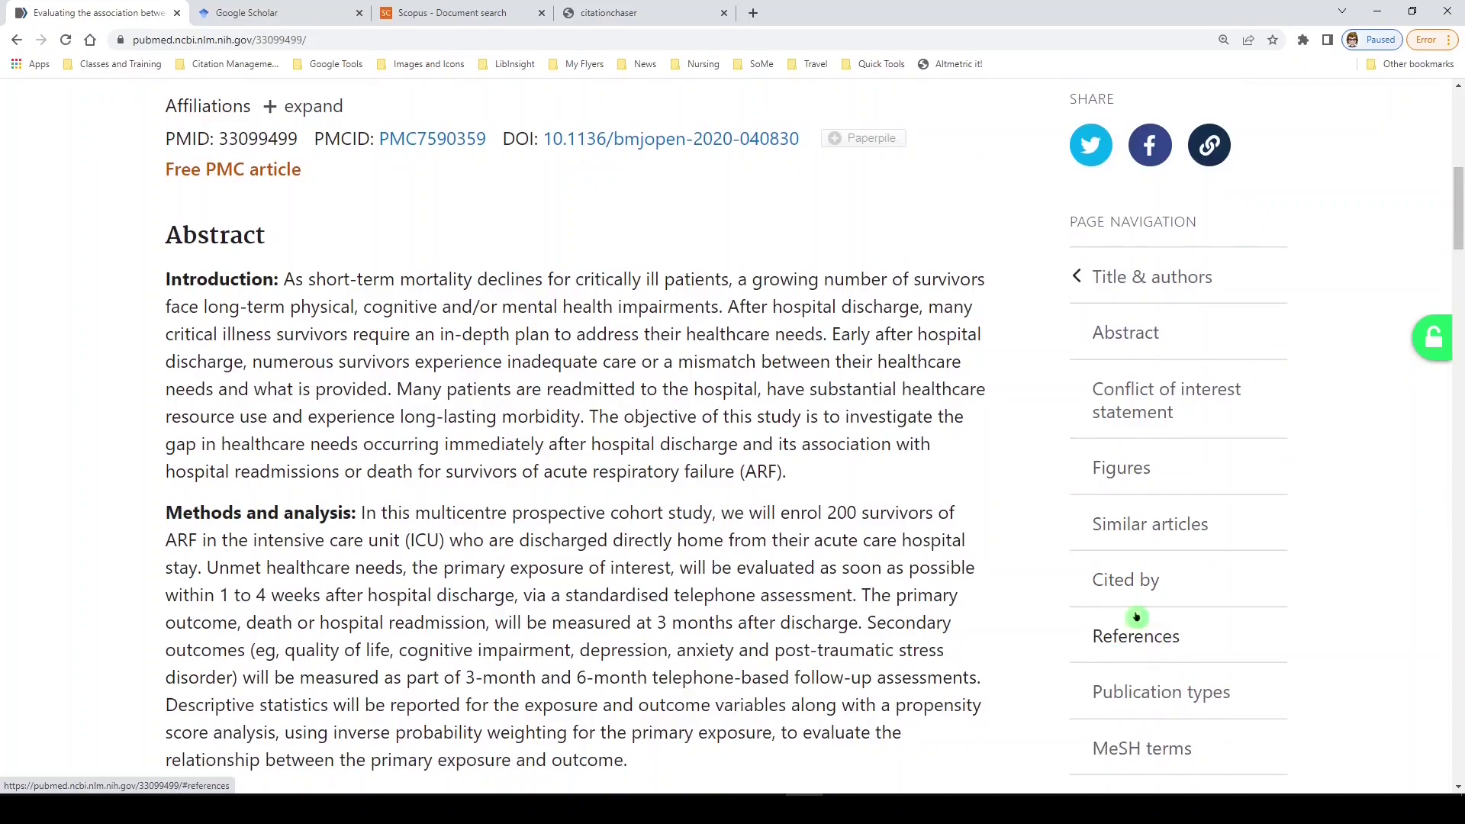
scroll(808, 589, "down", 7)
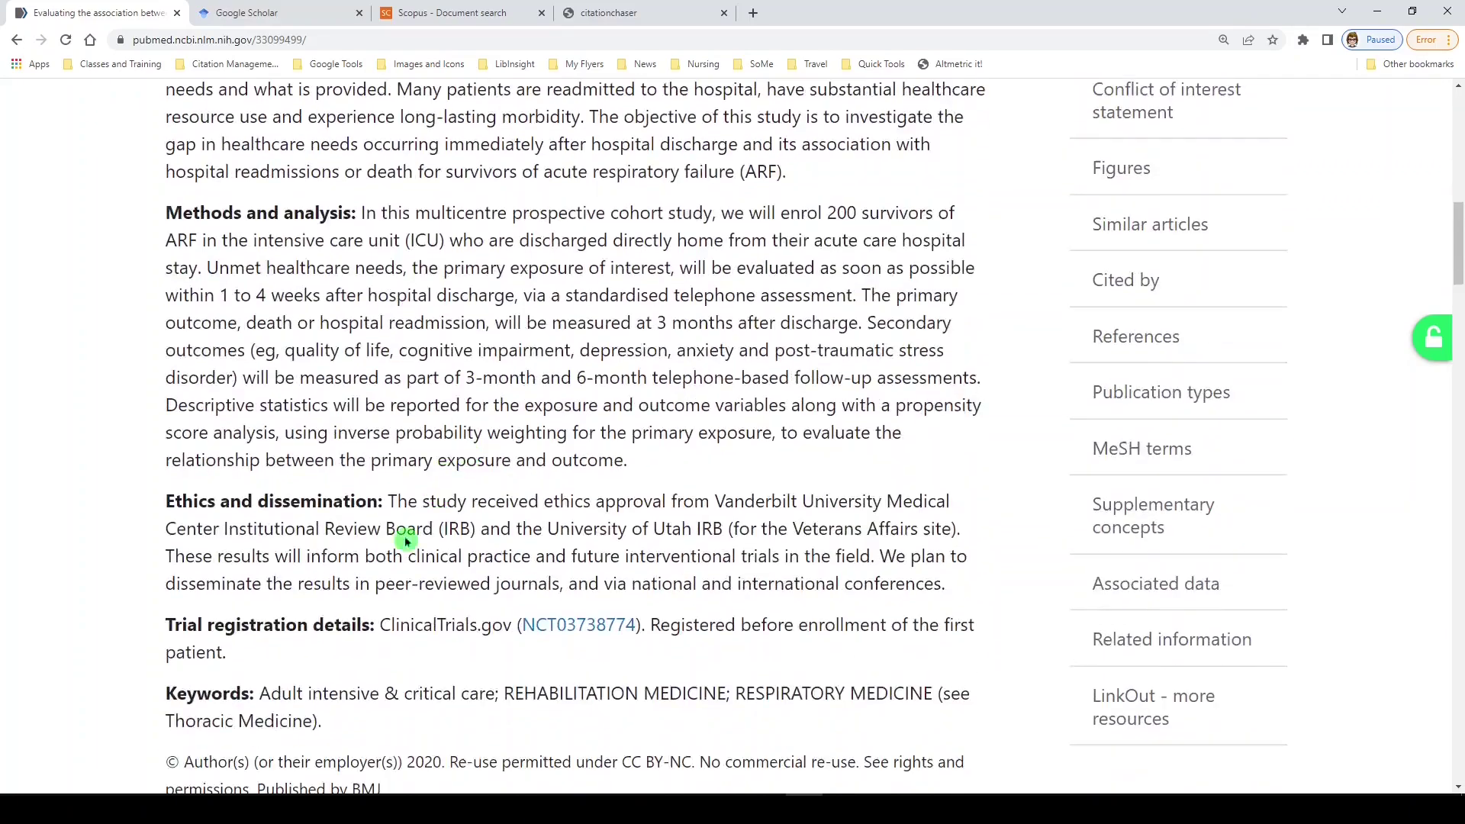
scroll(398, 538, "down", 20)
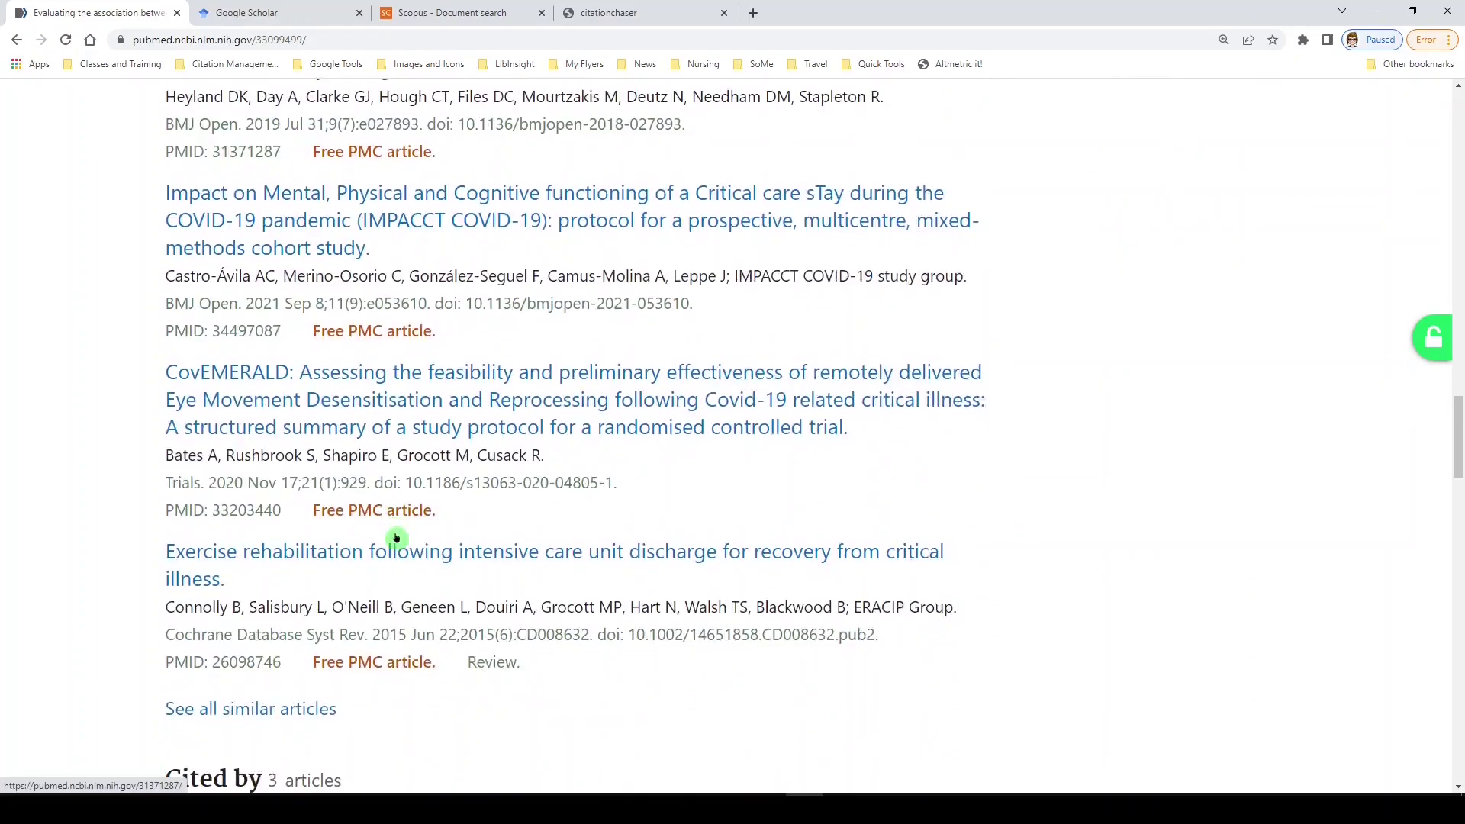
scroll(396, 538, "down", 2)
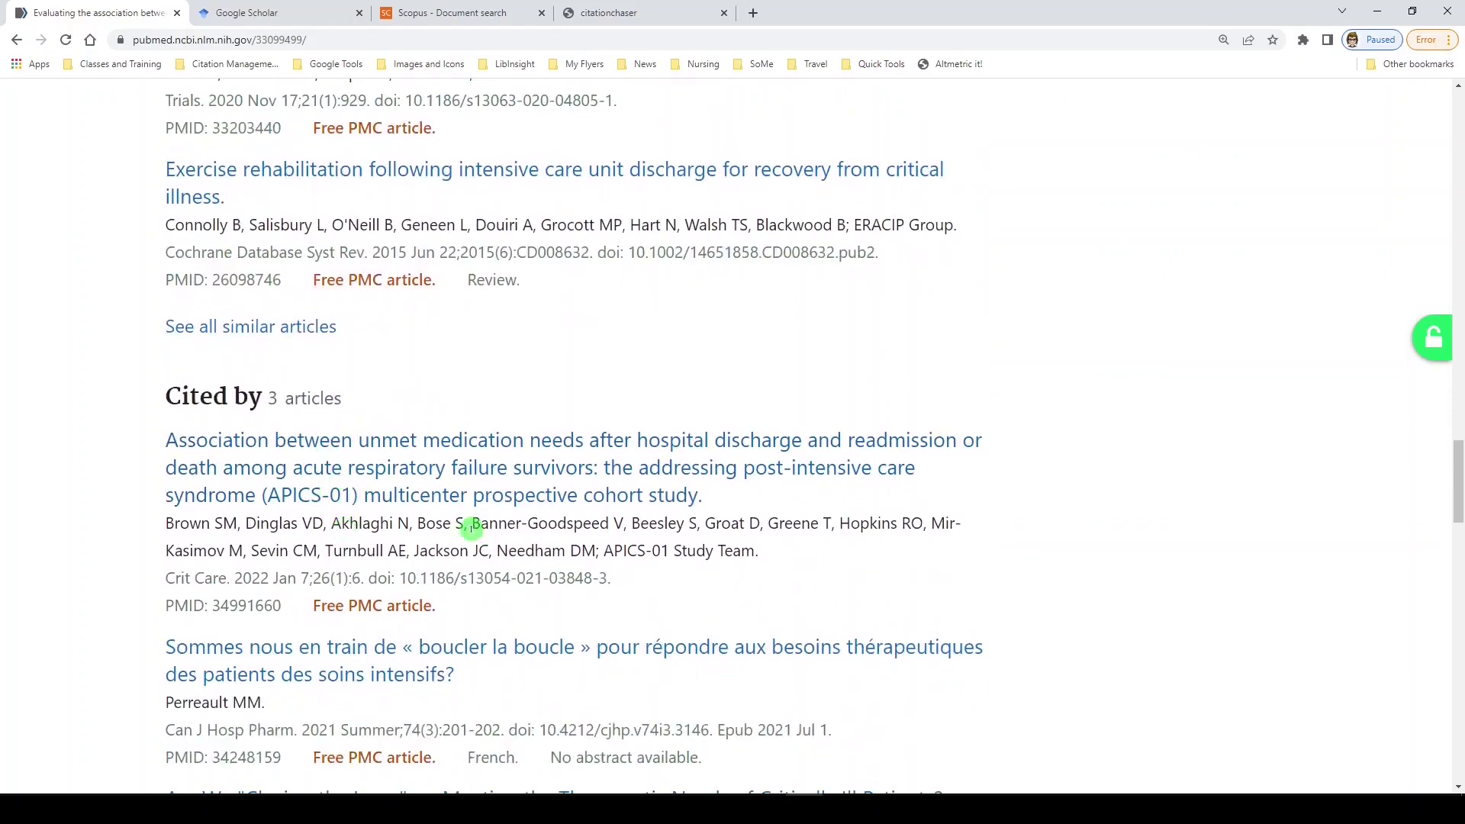
scroll(337, 563, "down", 2)
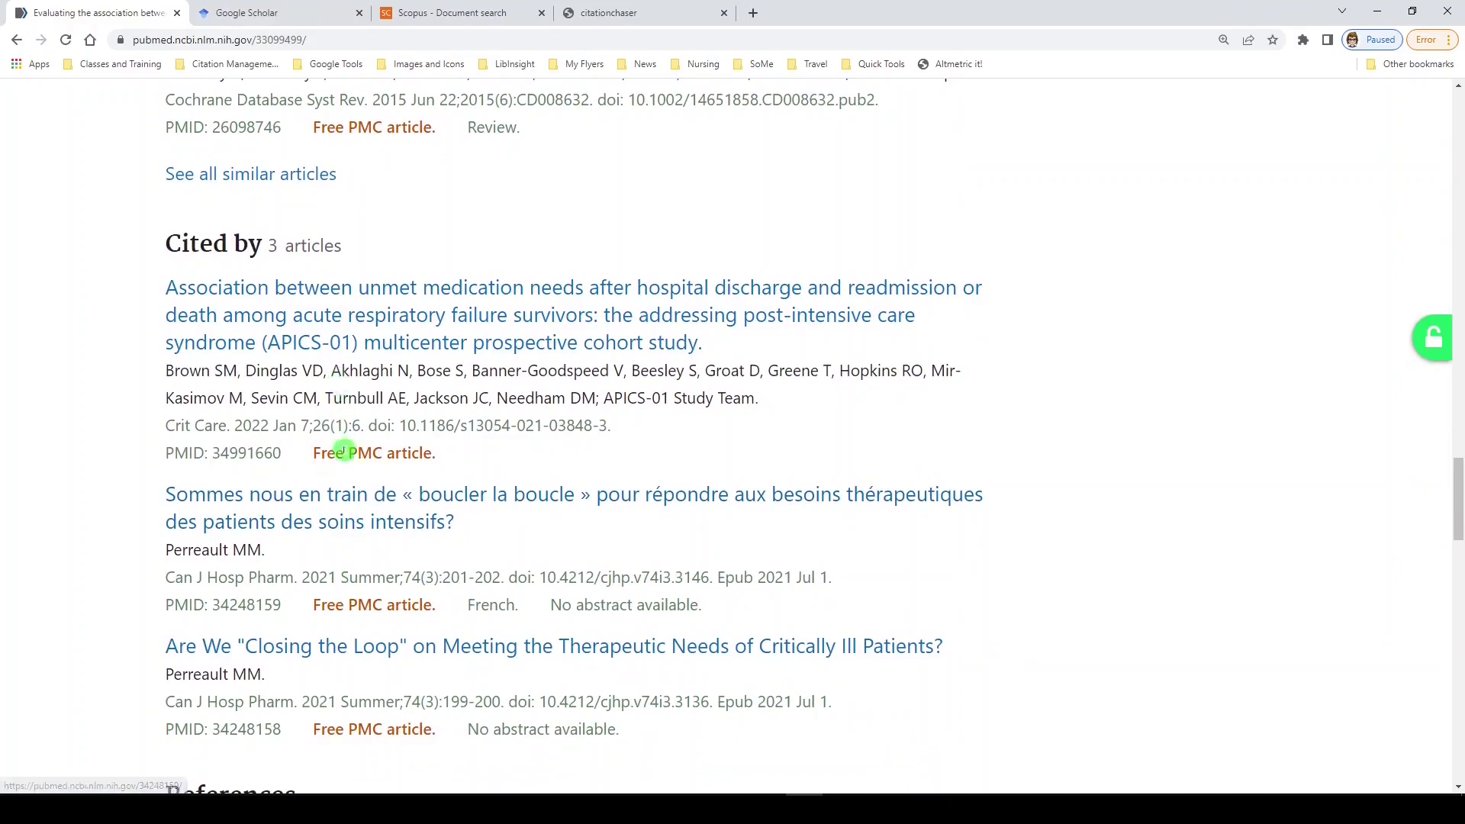
scroll(381, 626, "down", 5)
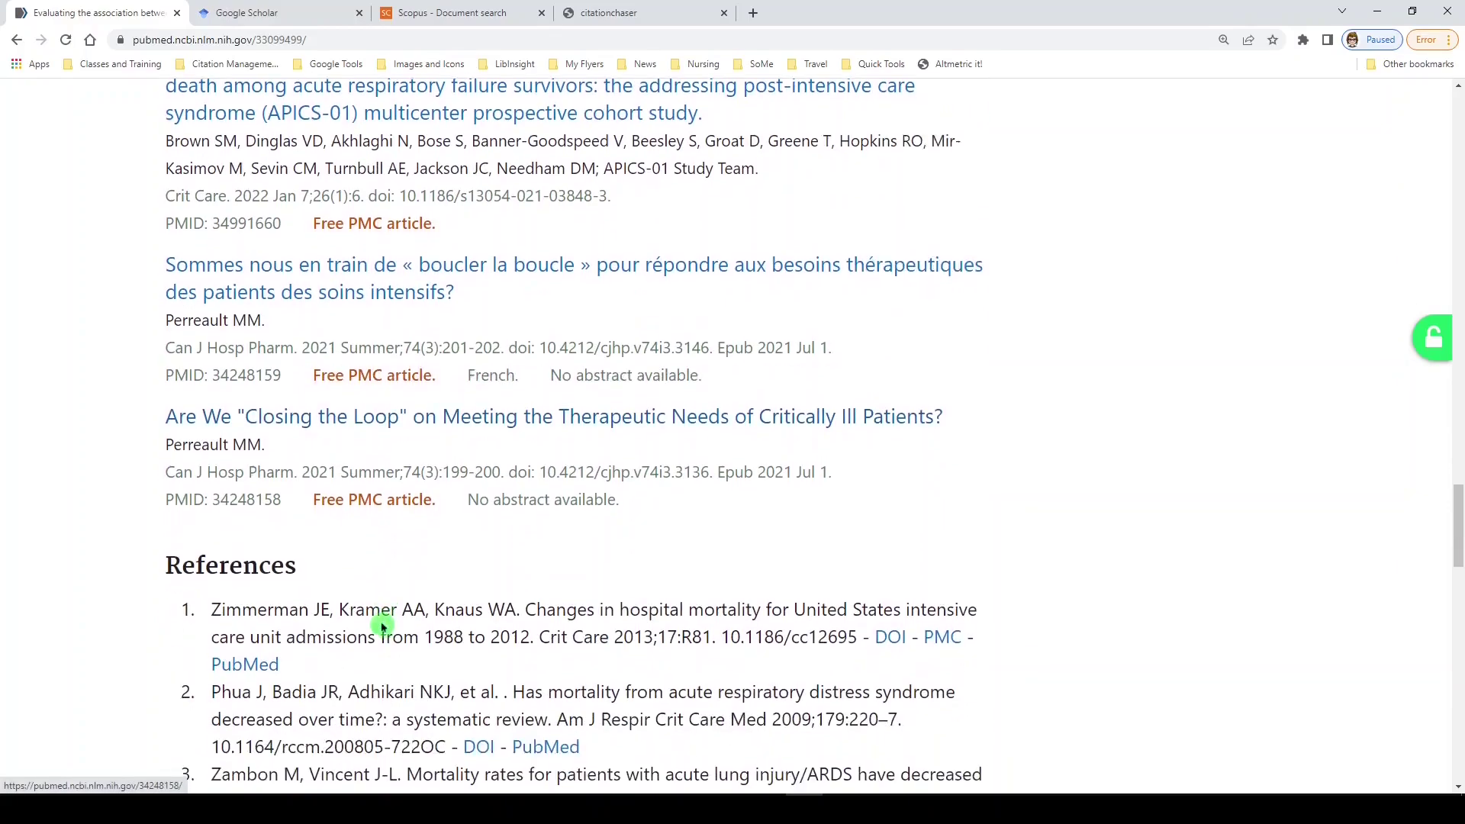
scroll(379, 664, "down", 1)
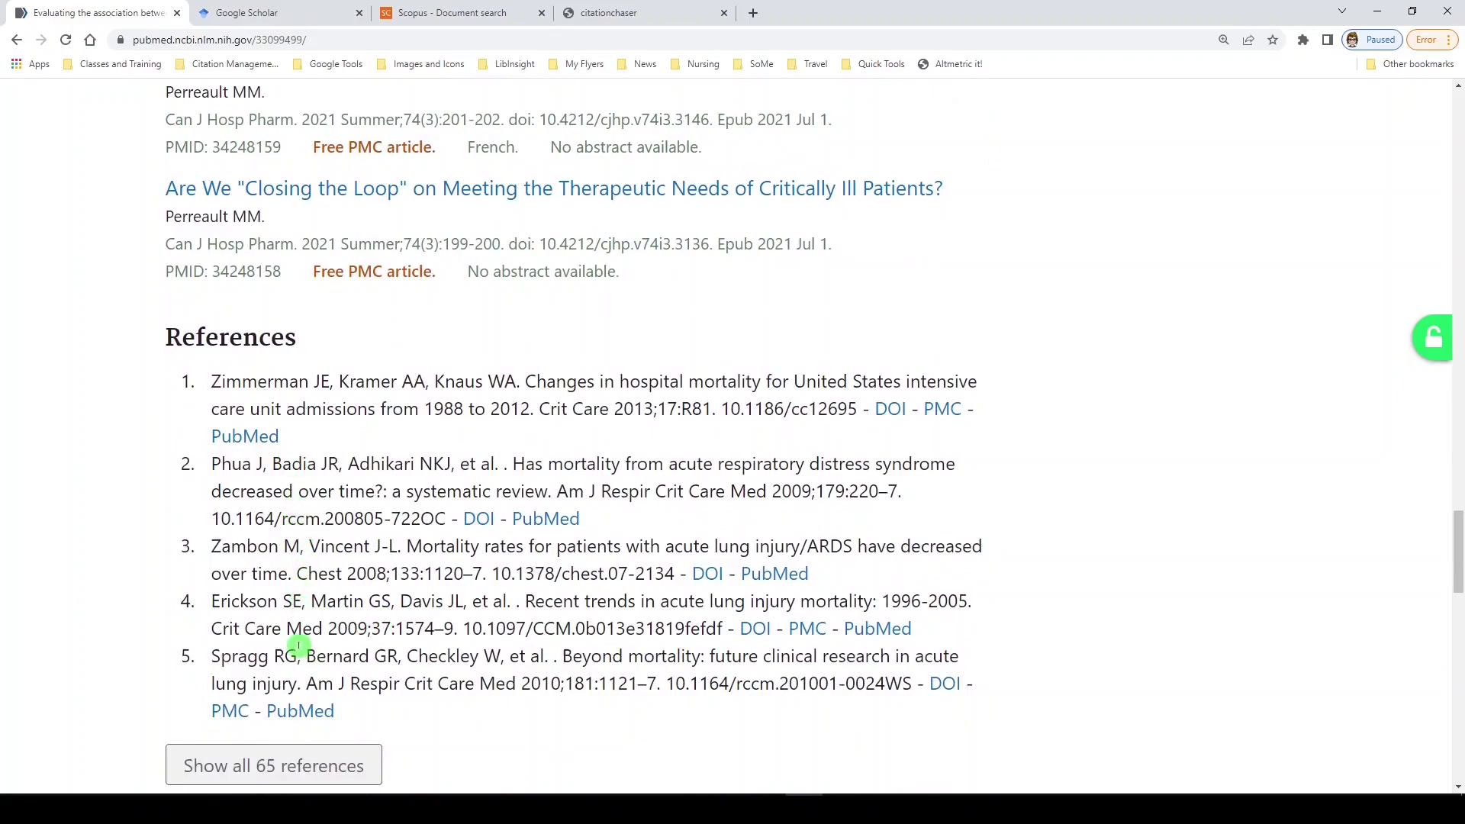
scroll(245, 767, "down", 1)
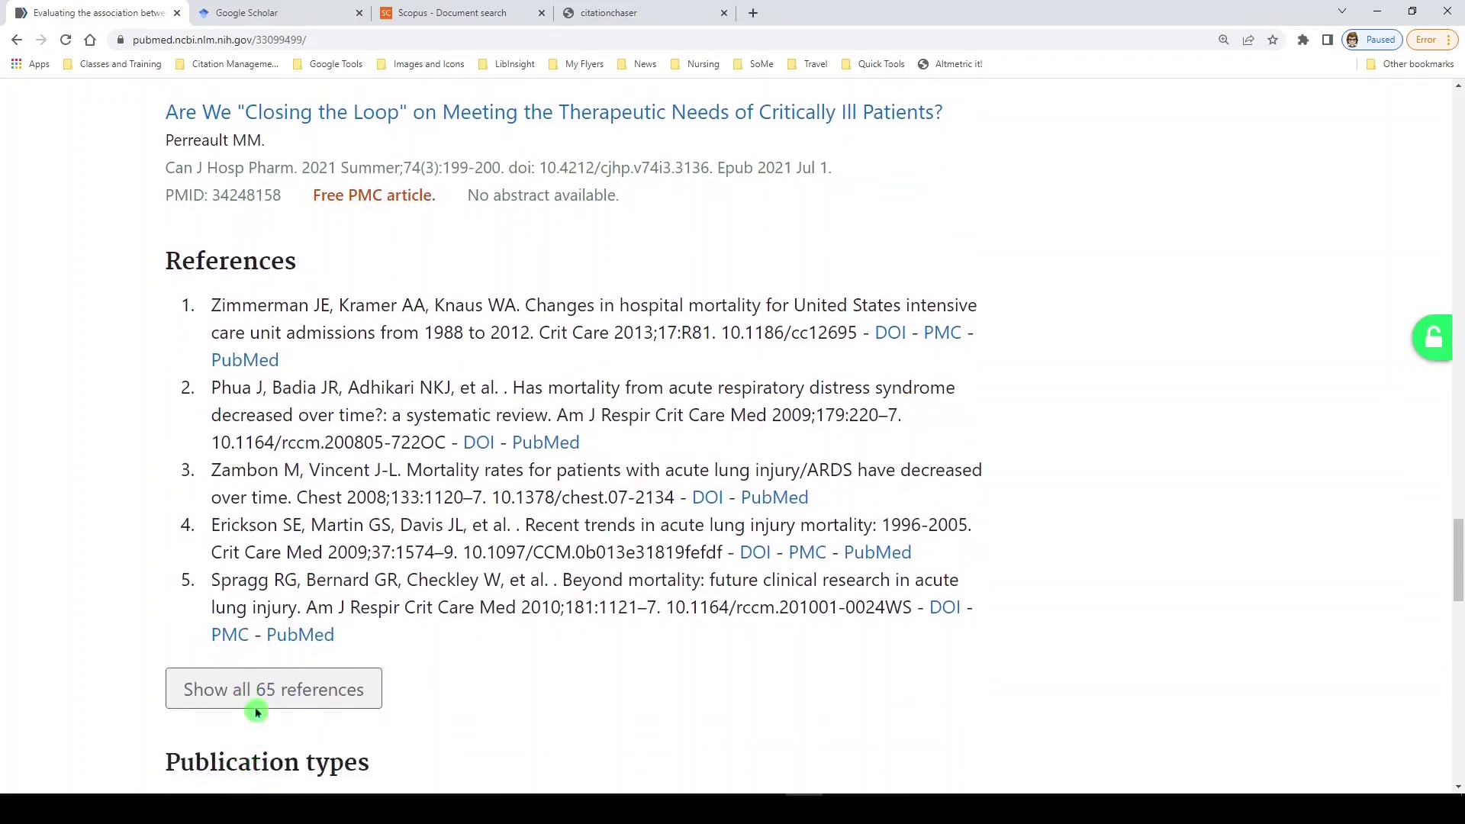
left_click(264, 693)
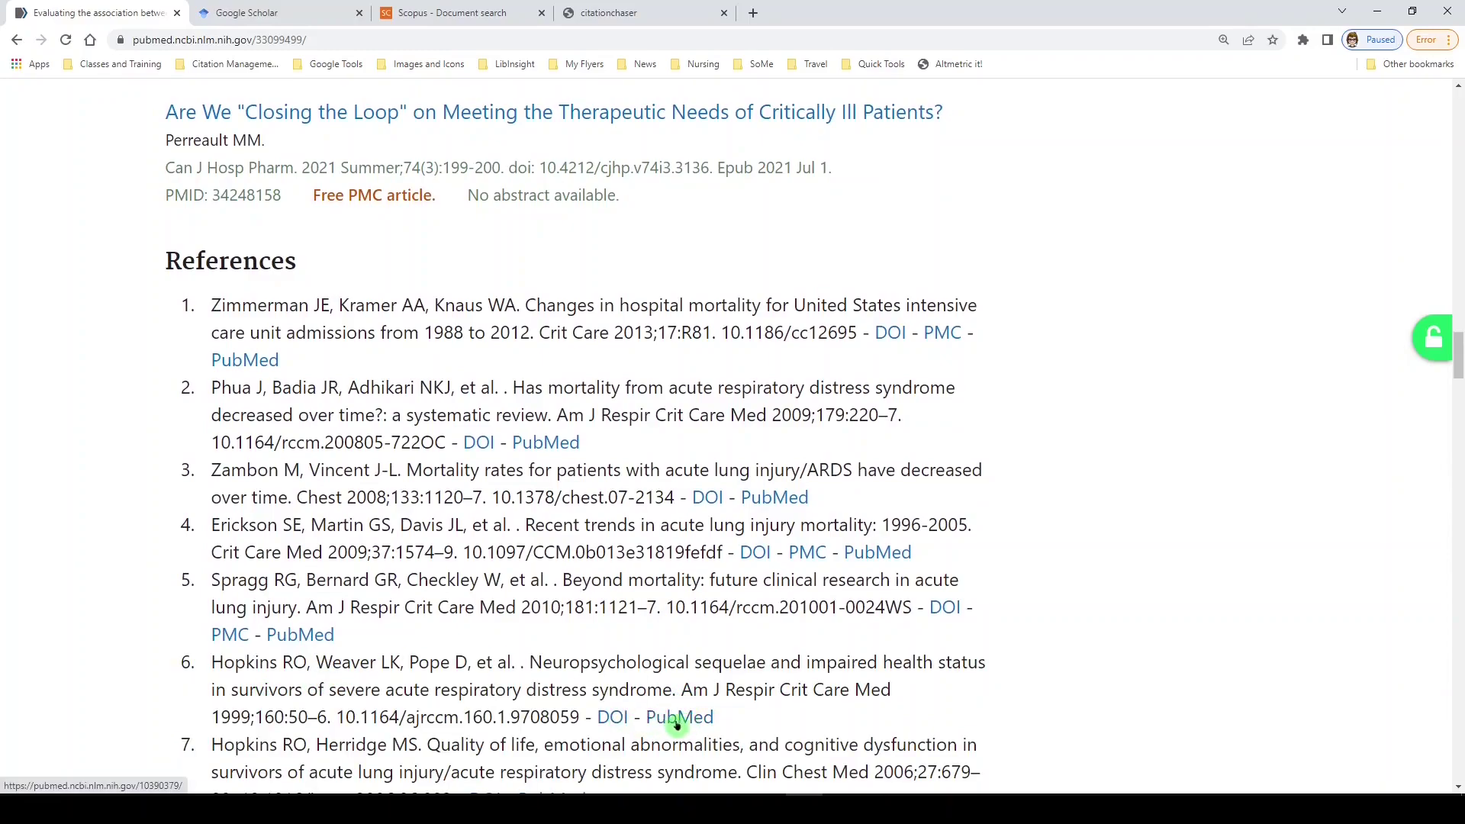
scroll(588, 641, "down", 4)
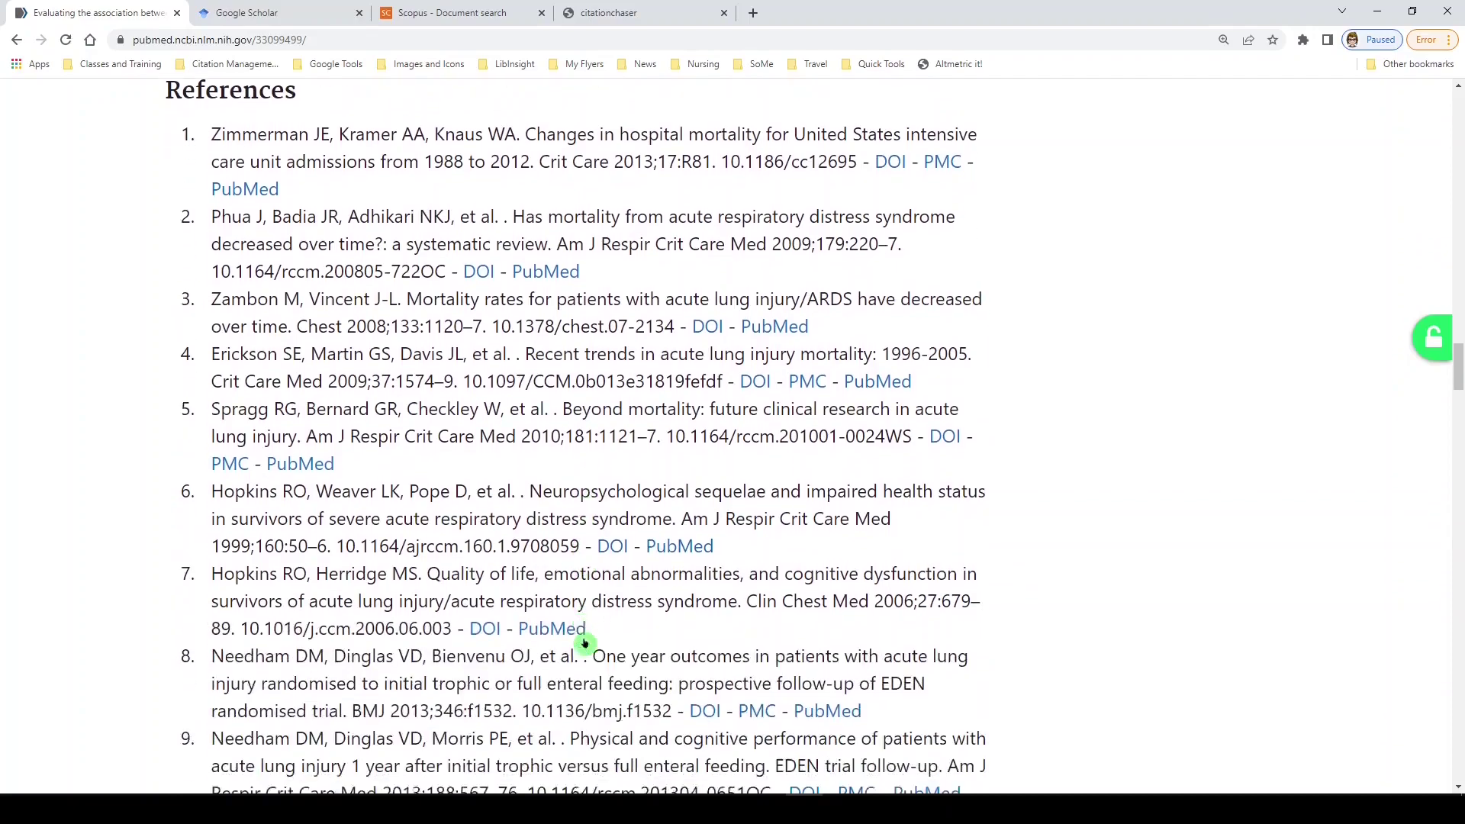
scroll(585, 643, "up", 6)
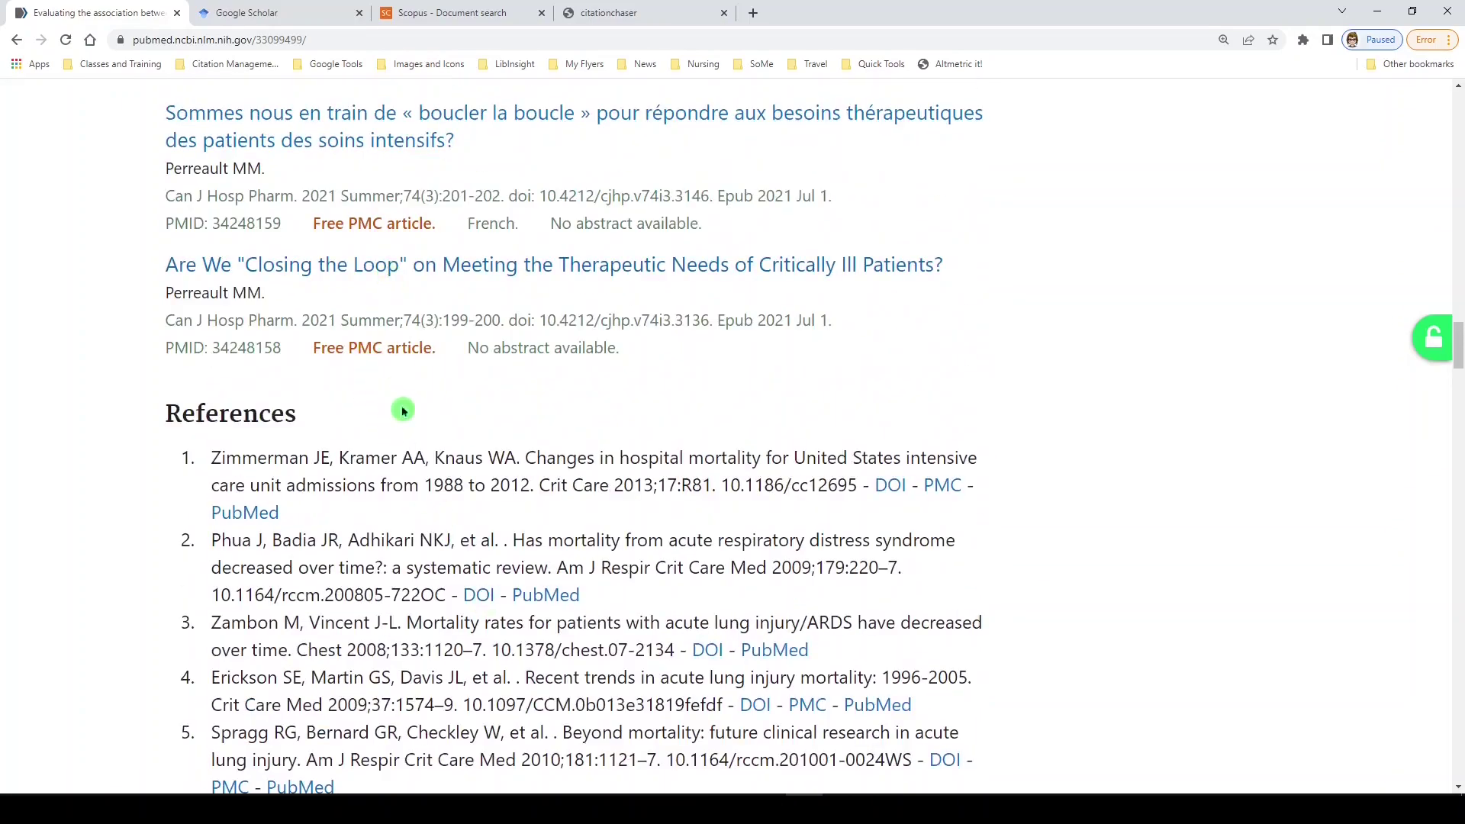
scroll(404, 428, "up", 5)
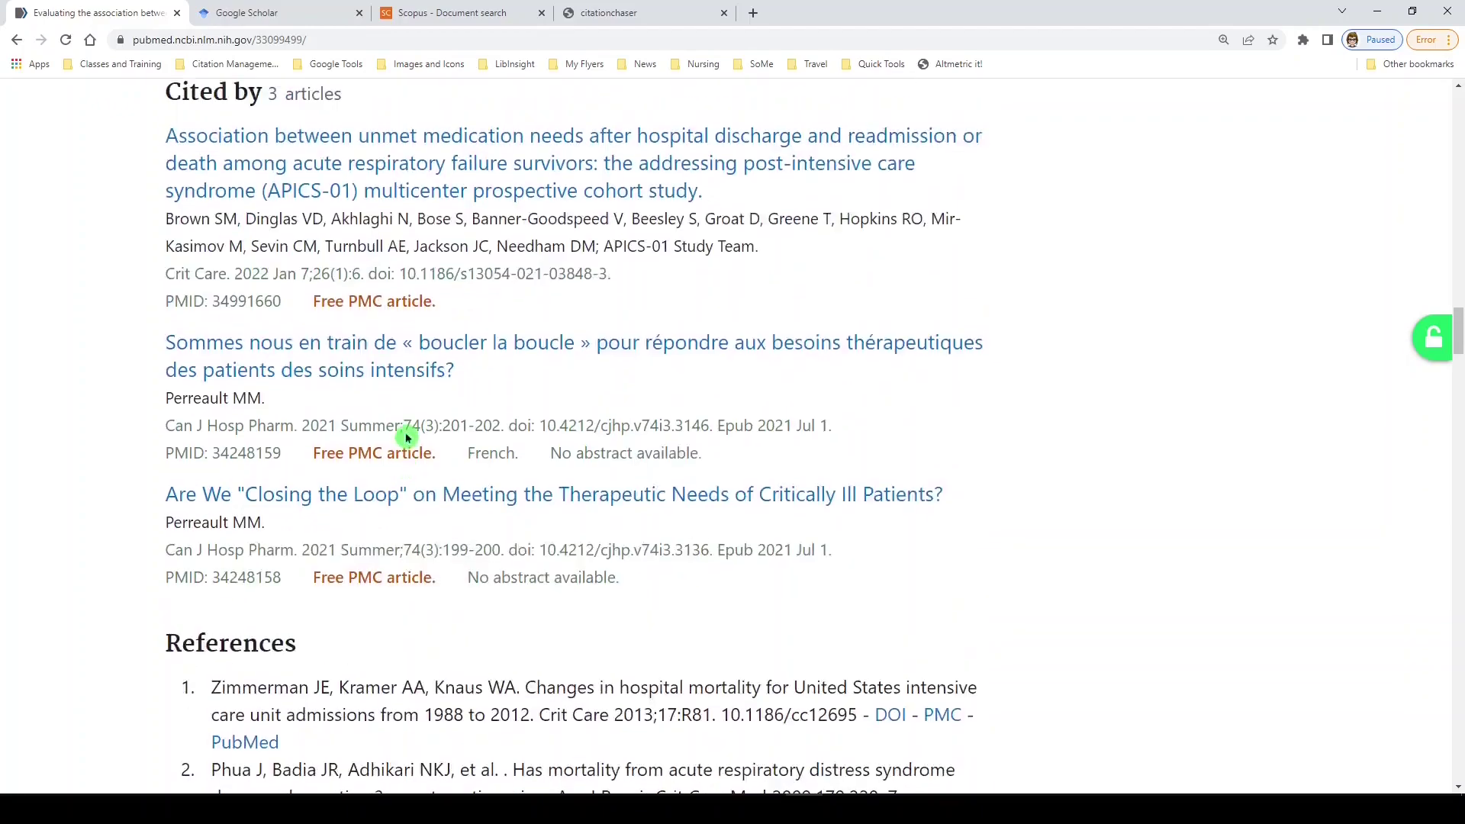
scroll(415, 435, "up", 3)
scroll(425, 428, "up", 5)
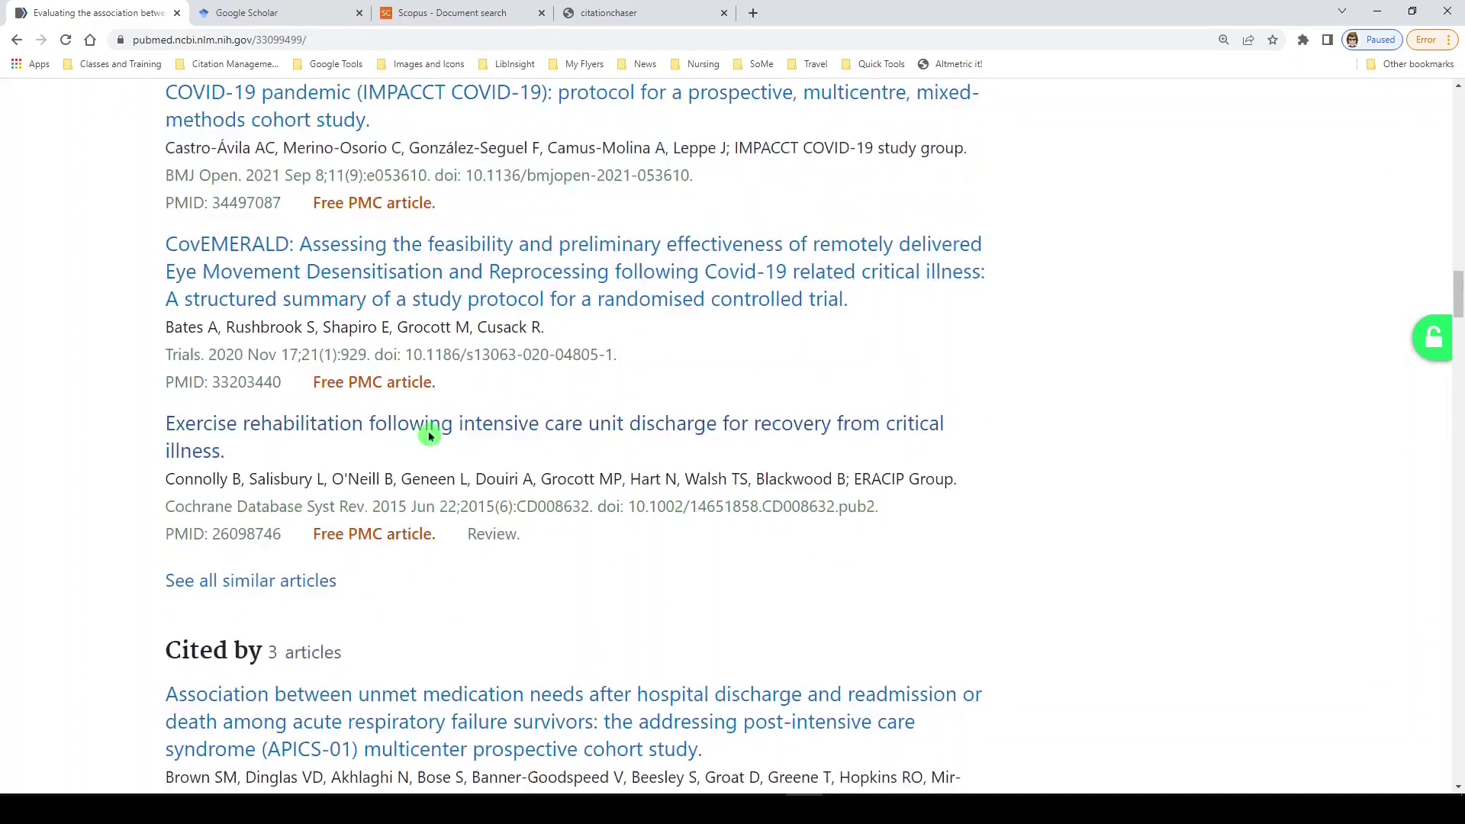
scroll(434, 437, "up", 10)
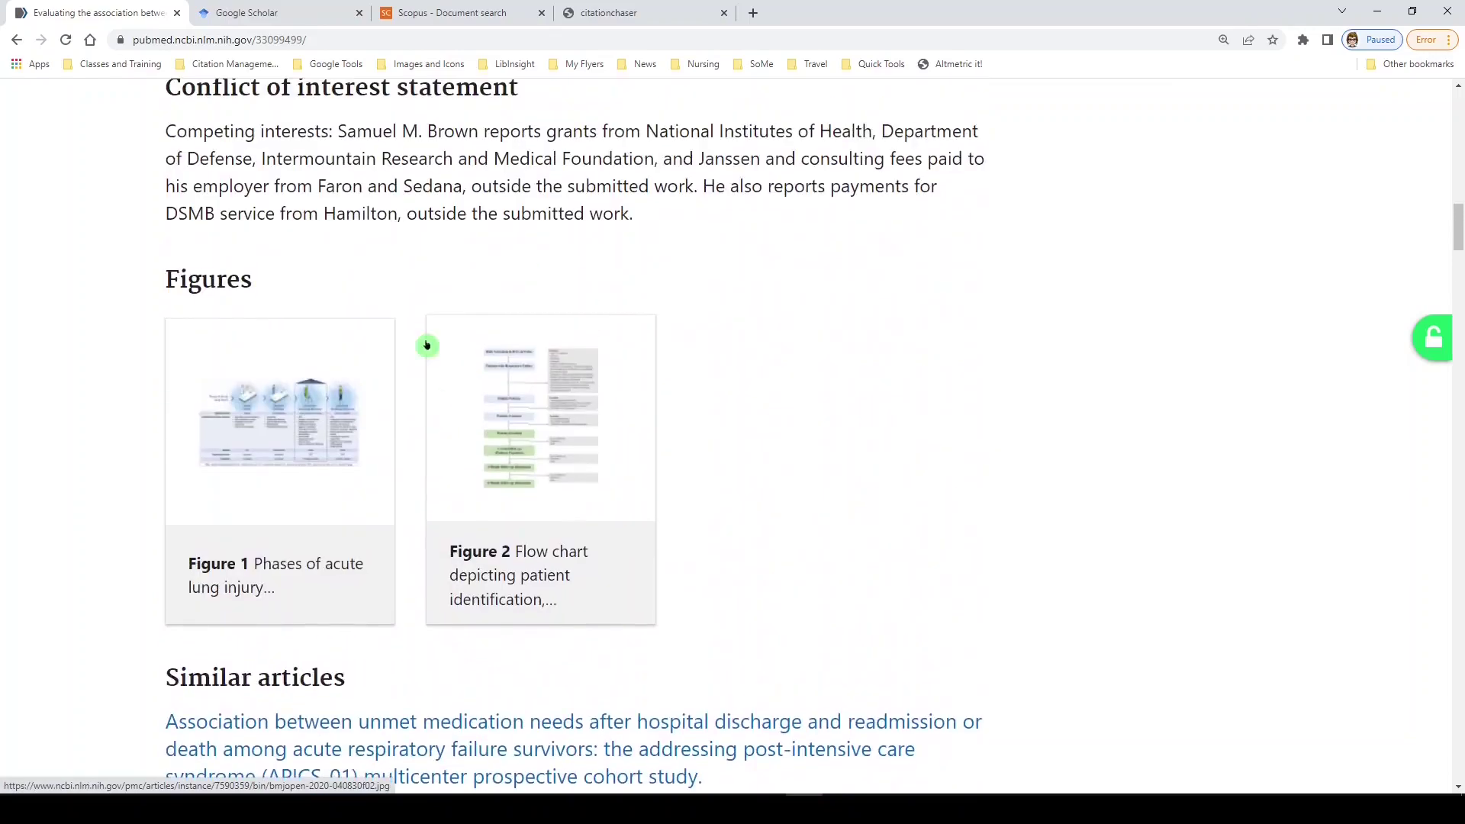
Step: Search Google Scholar for the pasted seed article title
left_click(304, 11)
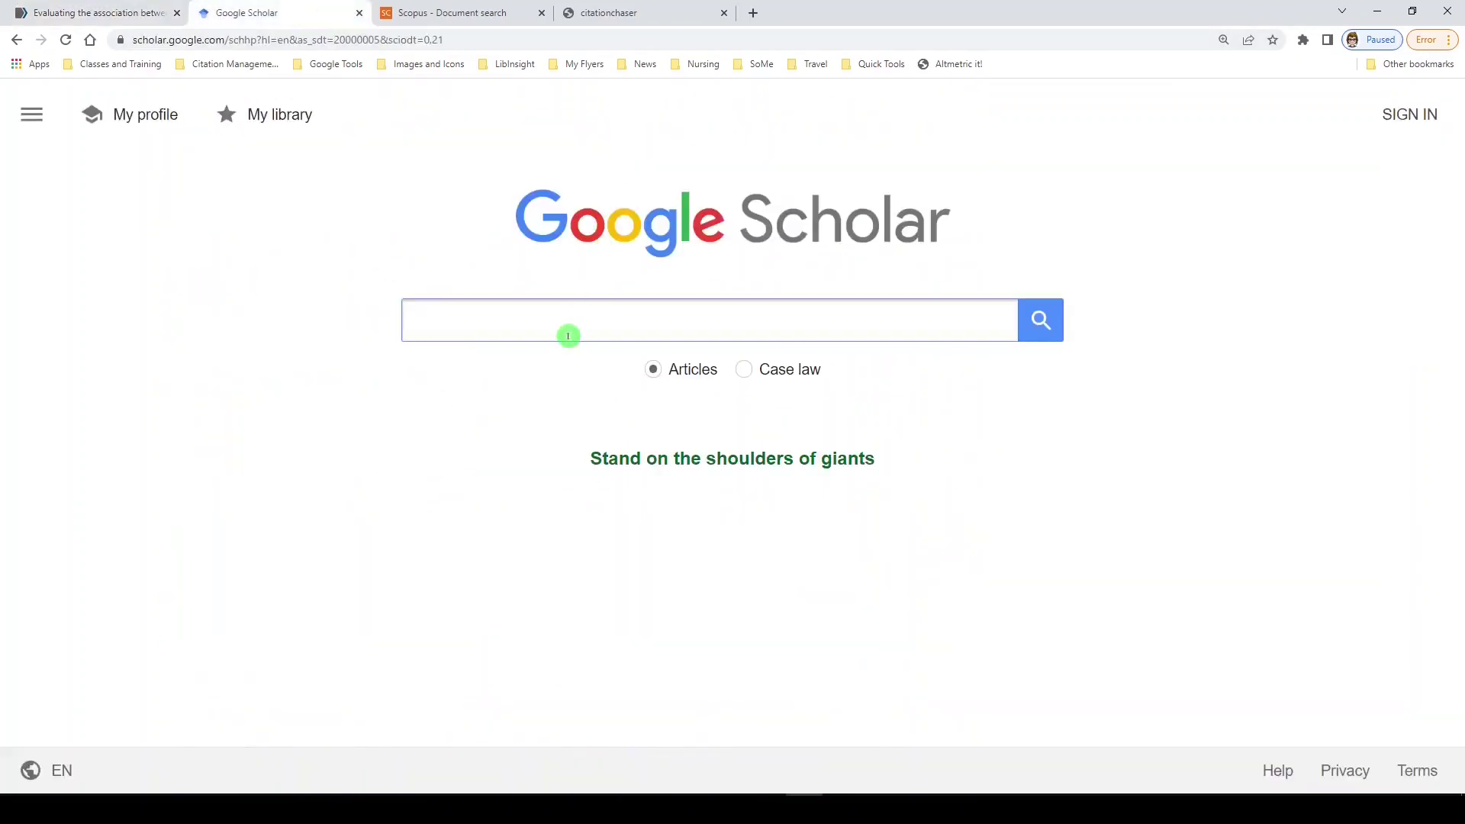
left_click(541, 322)
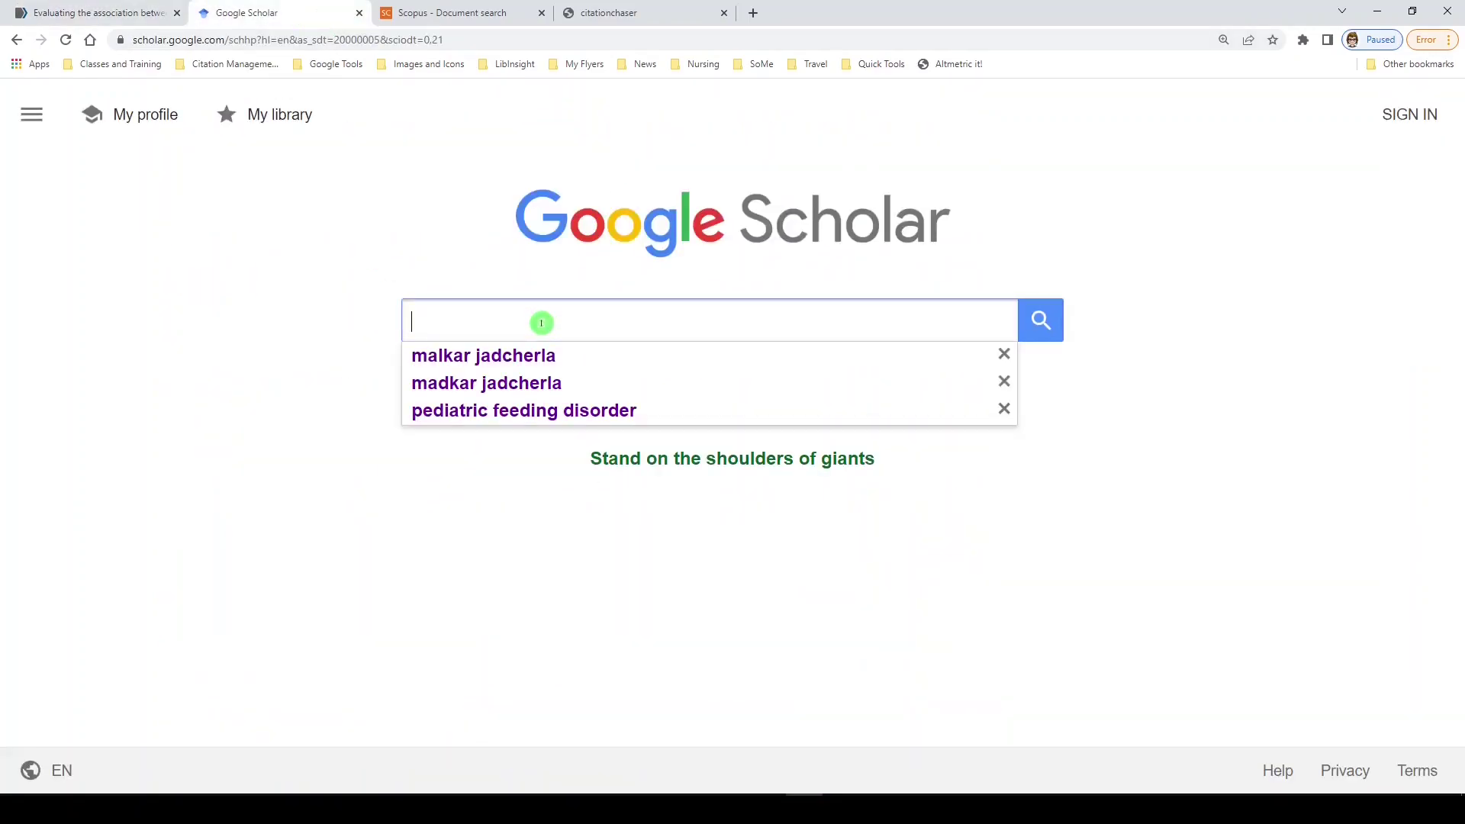
type("Evaluating the association between unmet healthcare needs and subsequent clinical outcomes: protocol for the Addressing Post-Intensive Care Syndrome-01 (APICS-01) multicentre cohort study")
key("Return")
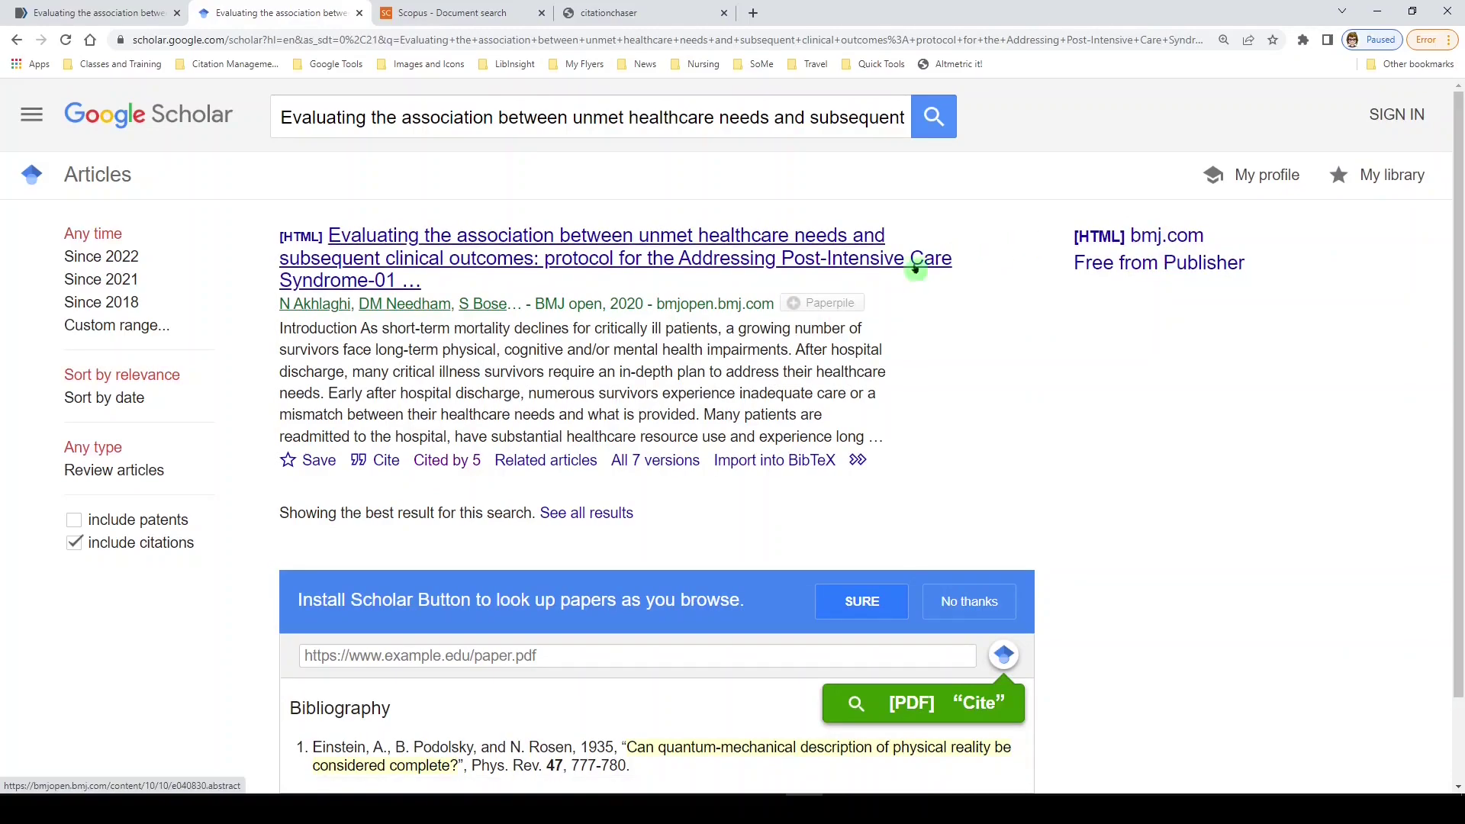
Step: Open the seed article's 'Cited by' list and browse its 5 citing results
left_click(448, 460)
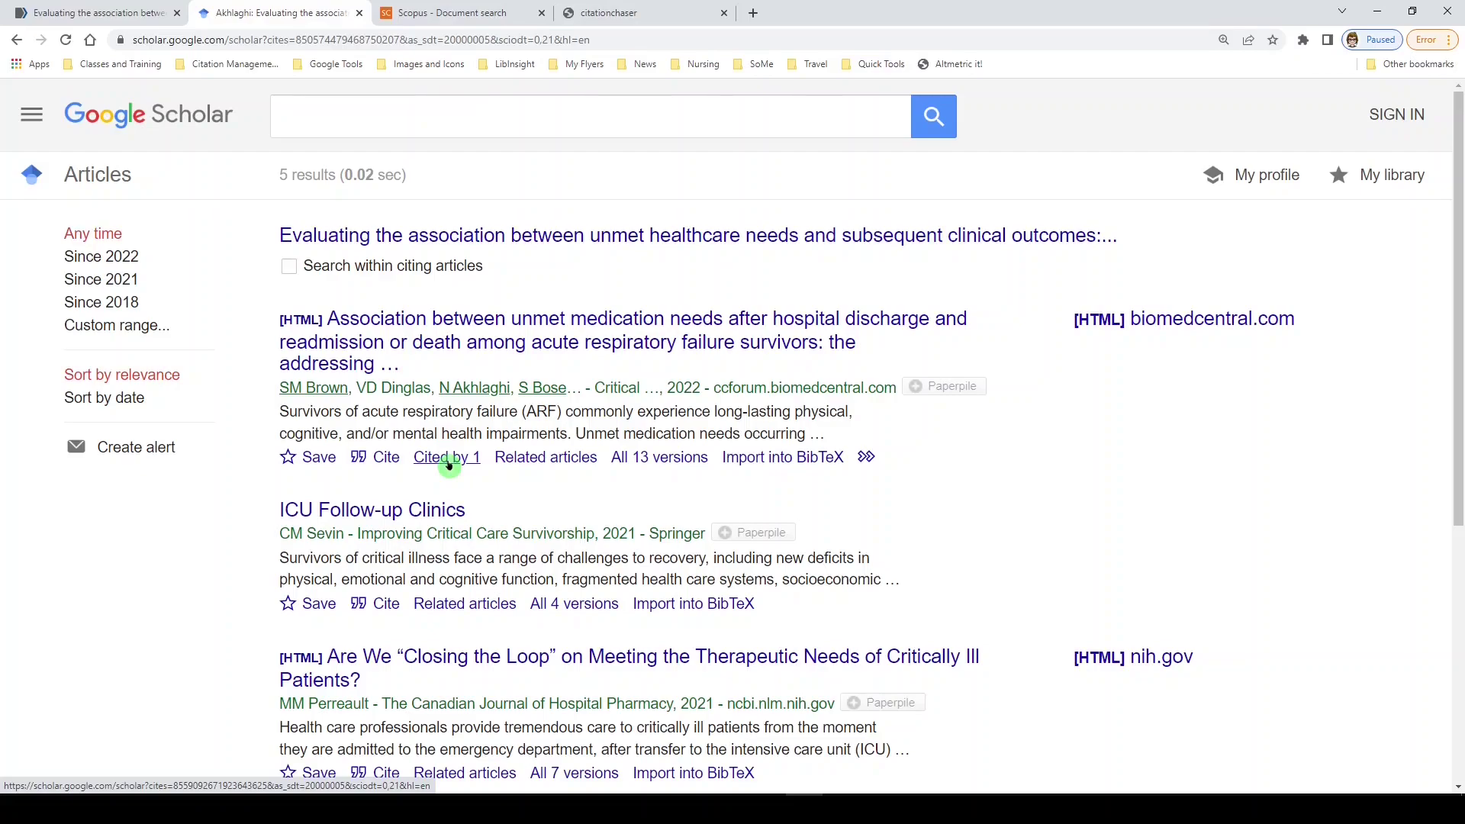
scroll(450, 464, "down", 5)
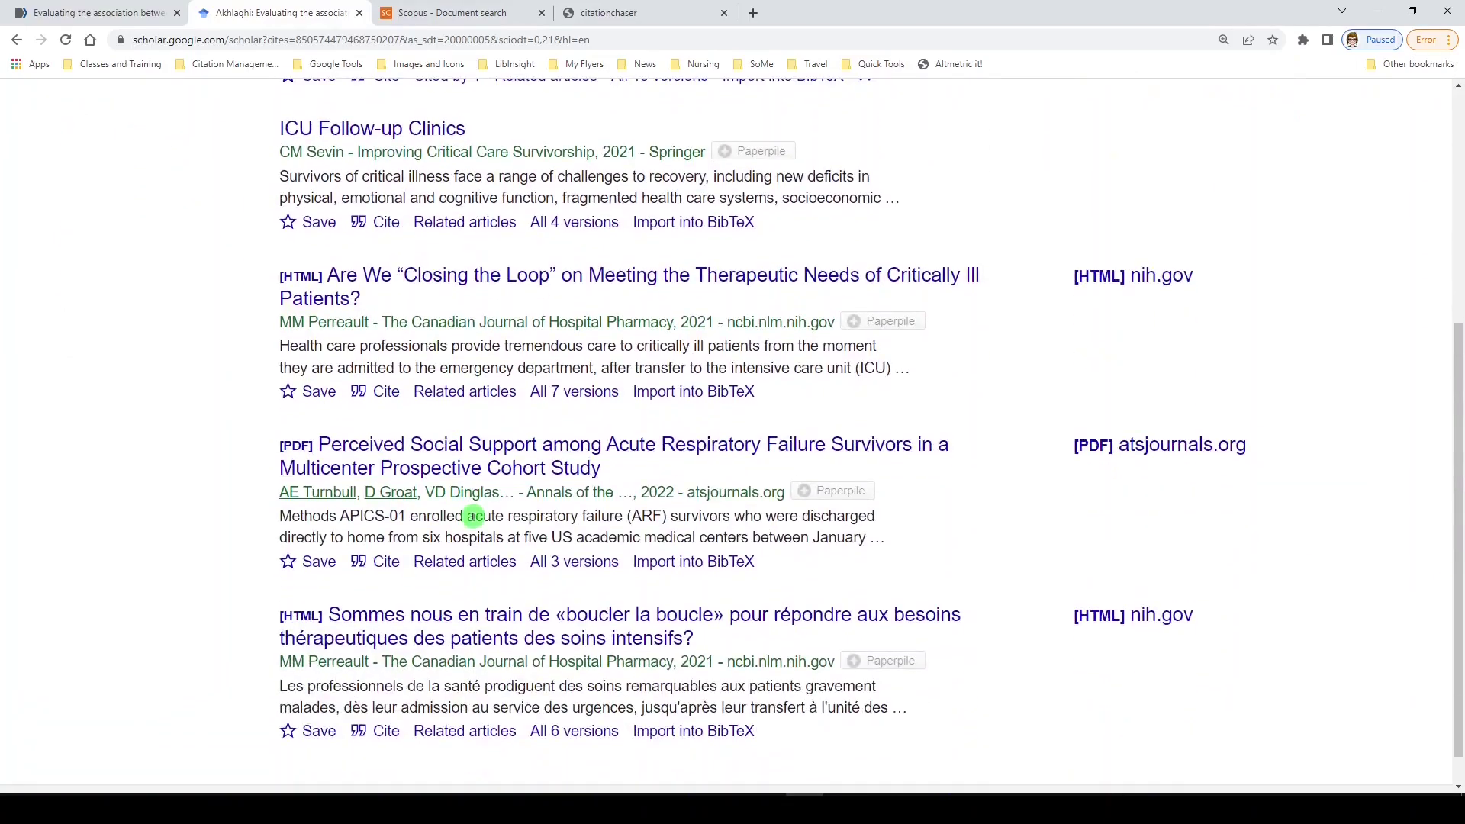
scroll(474, 516, "up", 5)
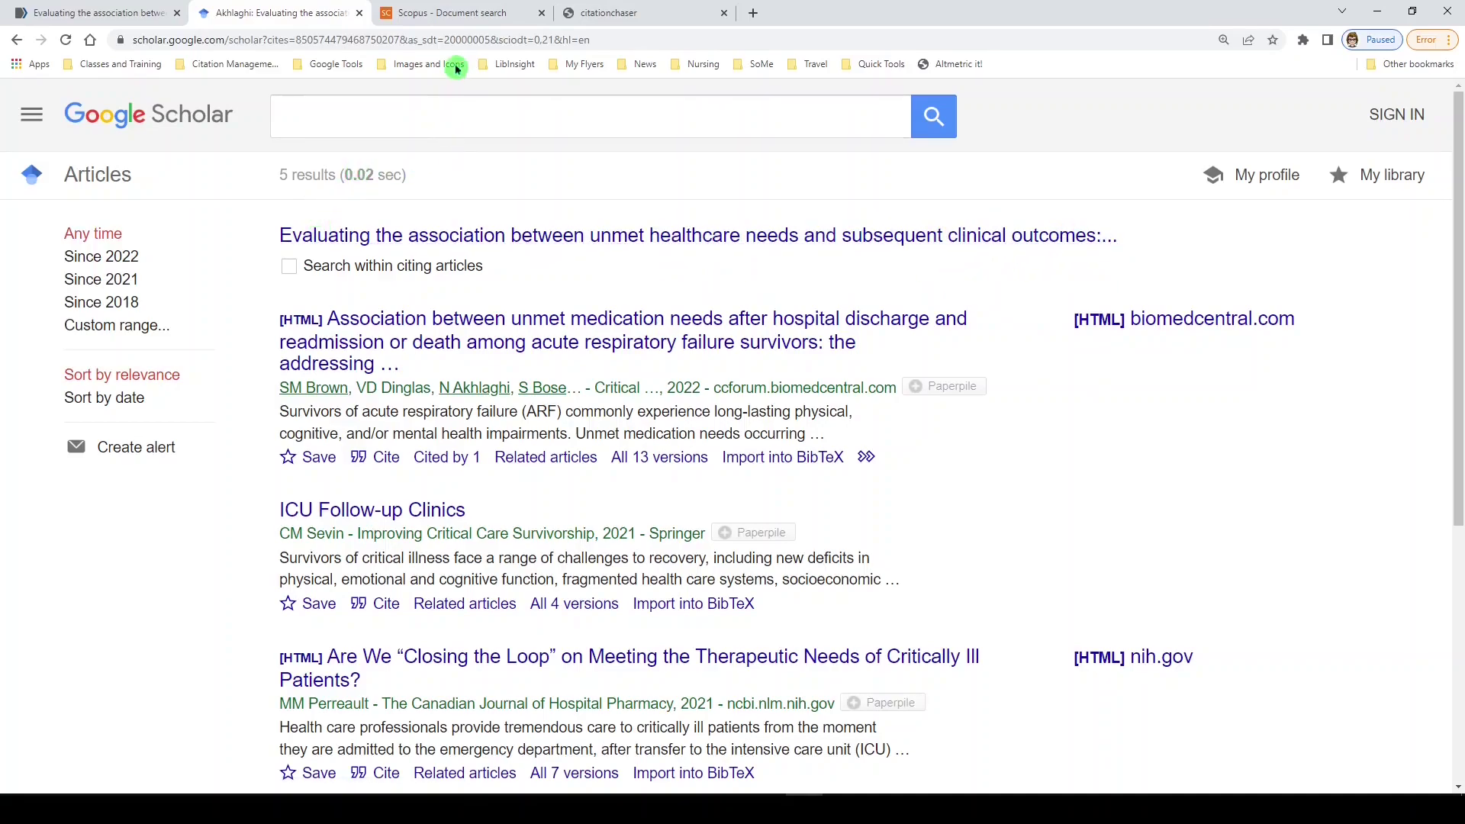
Step: Replace the existing Scopus document search query with the pasted seed article title
left_click(456, 16)
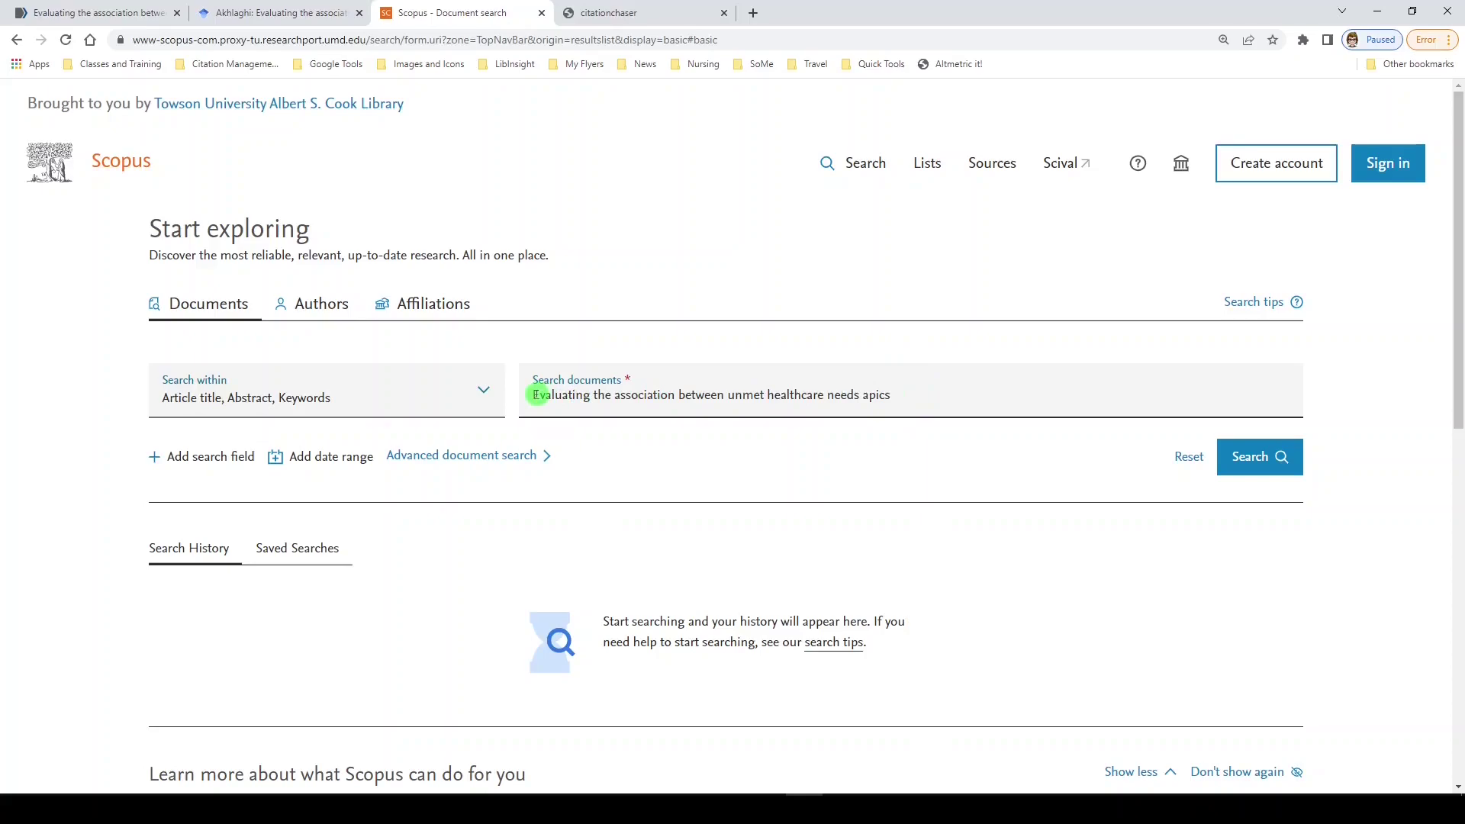
left_click_drag(908, 396, 508, 404)
type("Evaluating the association between unmet healthcare needs and subsequent clinical outcomes: protocol for the Addressing Post-Intensive Care Syndrome-01 (APICS-01) multicentre cohort study")
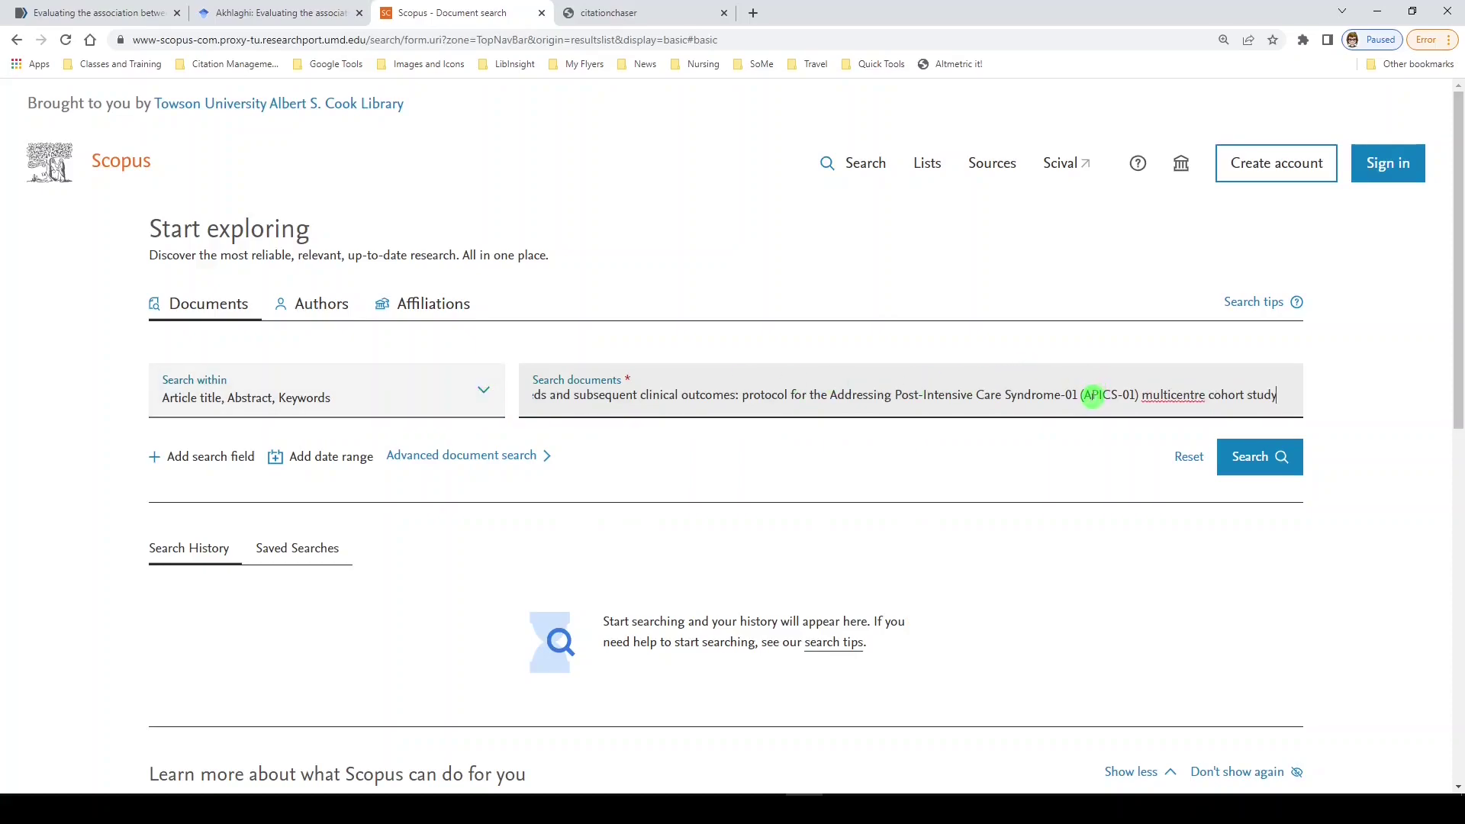
Step: Trim the query to end at 'protocol for the Addressing', removing the parenthesis and colon
left_click(1084, 397)
key("BackSpace")
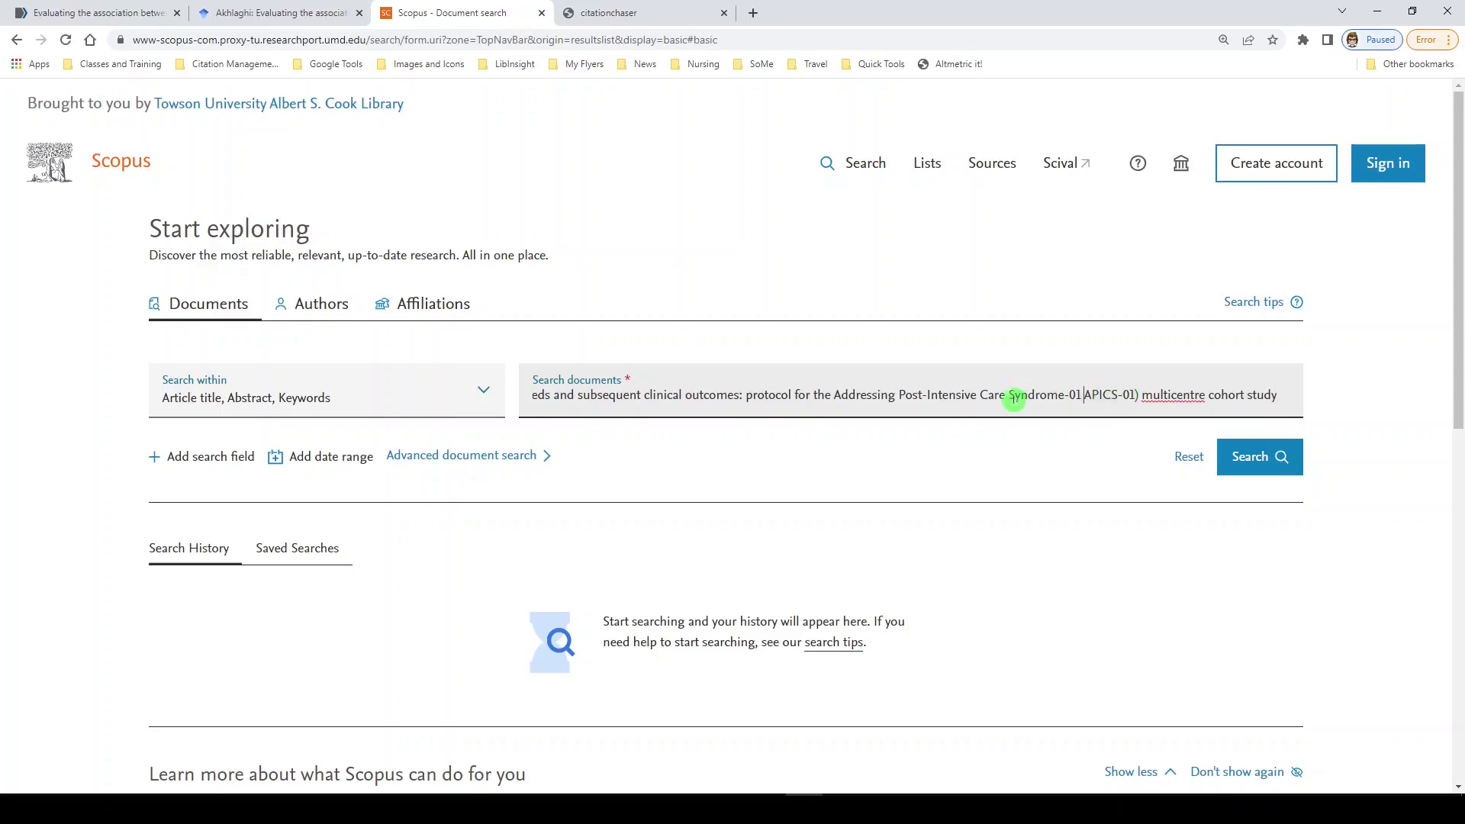
left_click_drag(898, 398, 1282, 396)
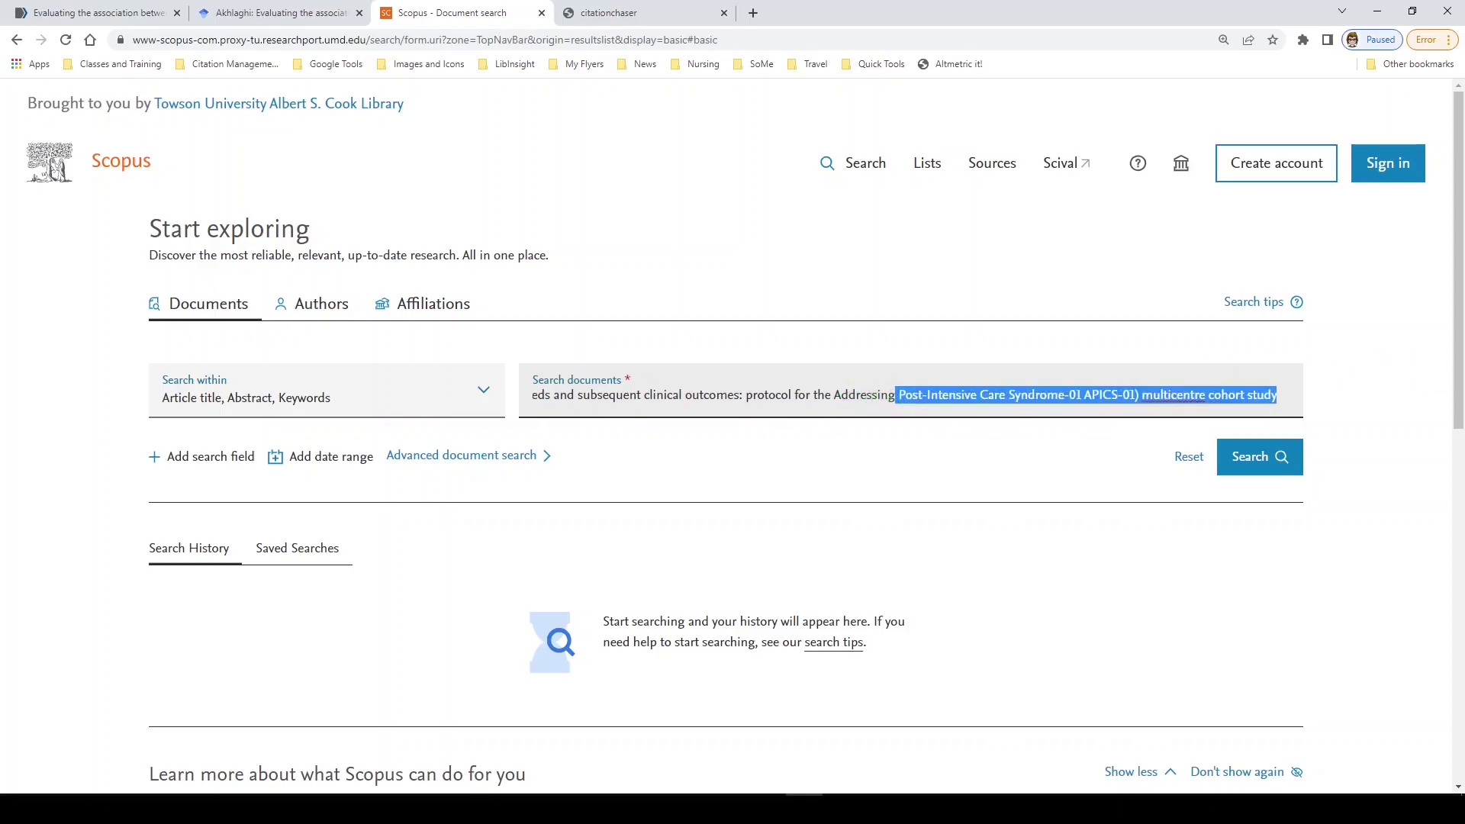
key("BackSpace")
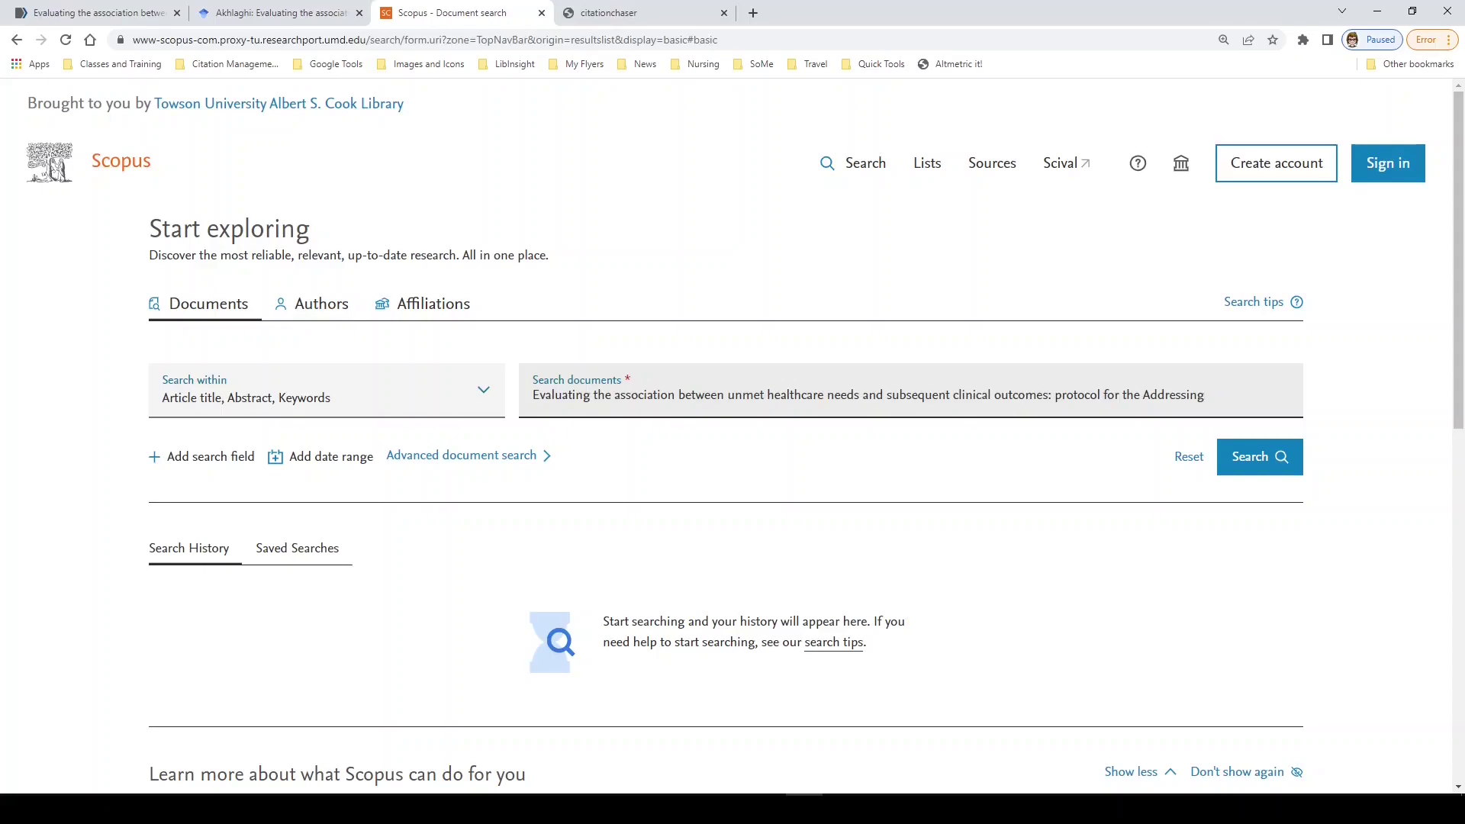
left_click(1052, 395)
key("BackSpace")
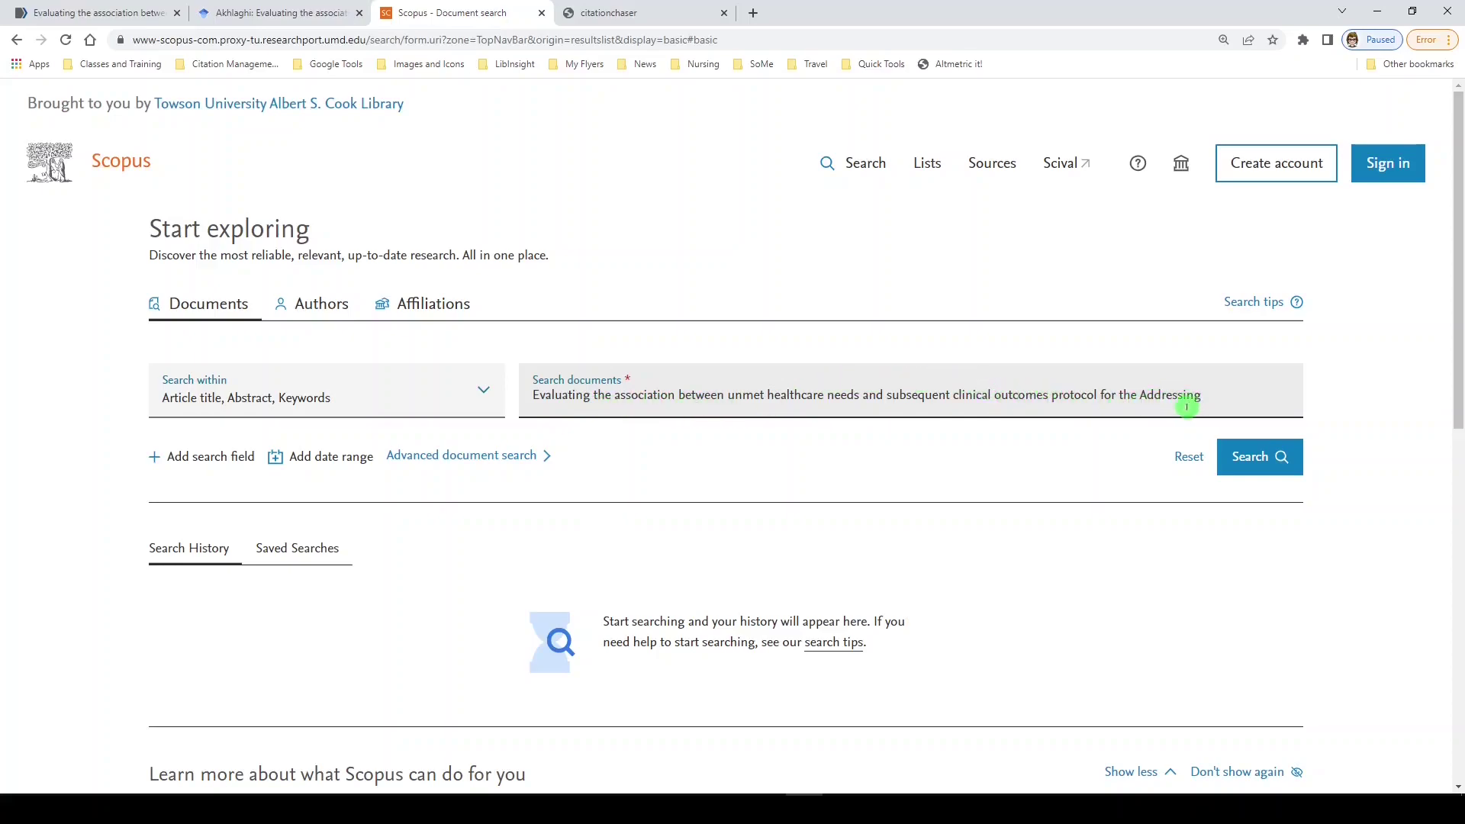
Step: Run the shortened-title search and open the 2020 BMJ Open APICS-01 protocol record
left_click(1265, 466)
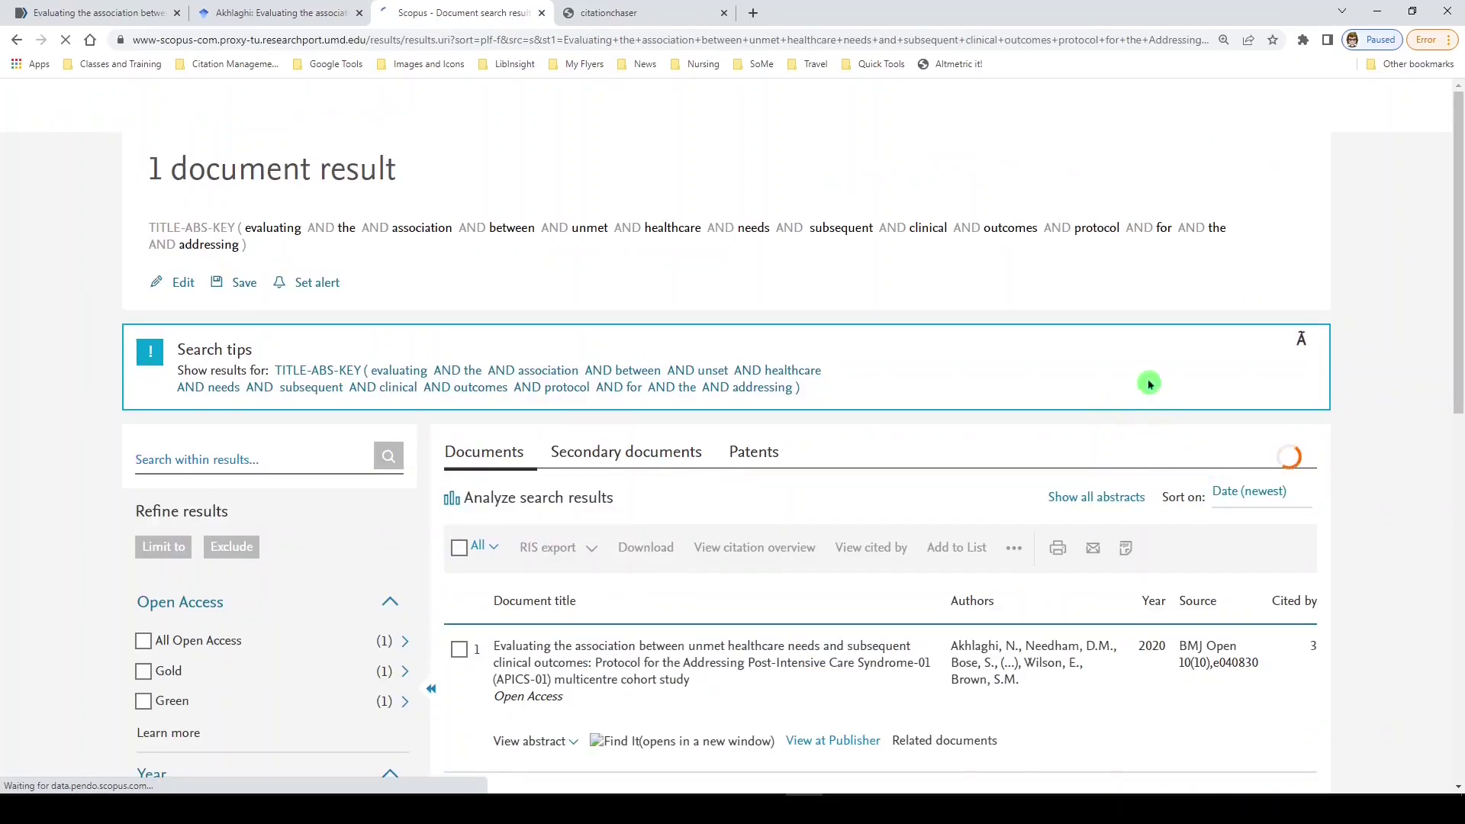
scroll(1027, 350, "down", 2)
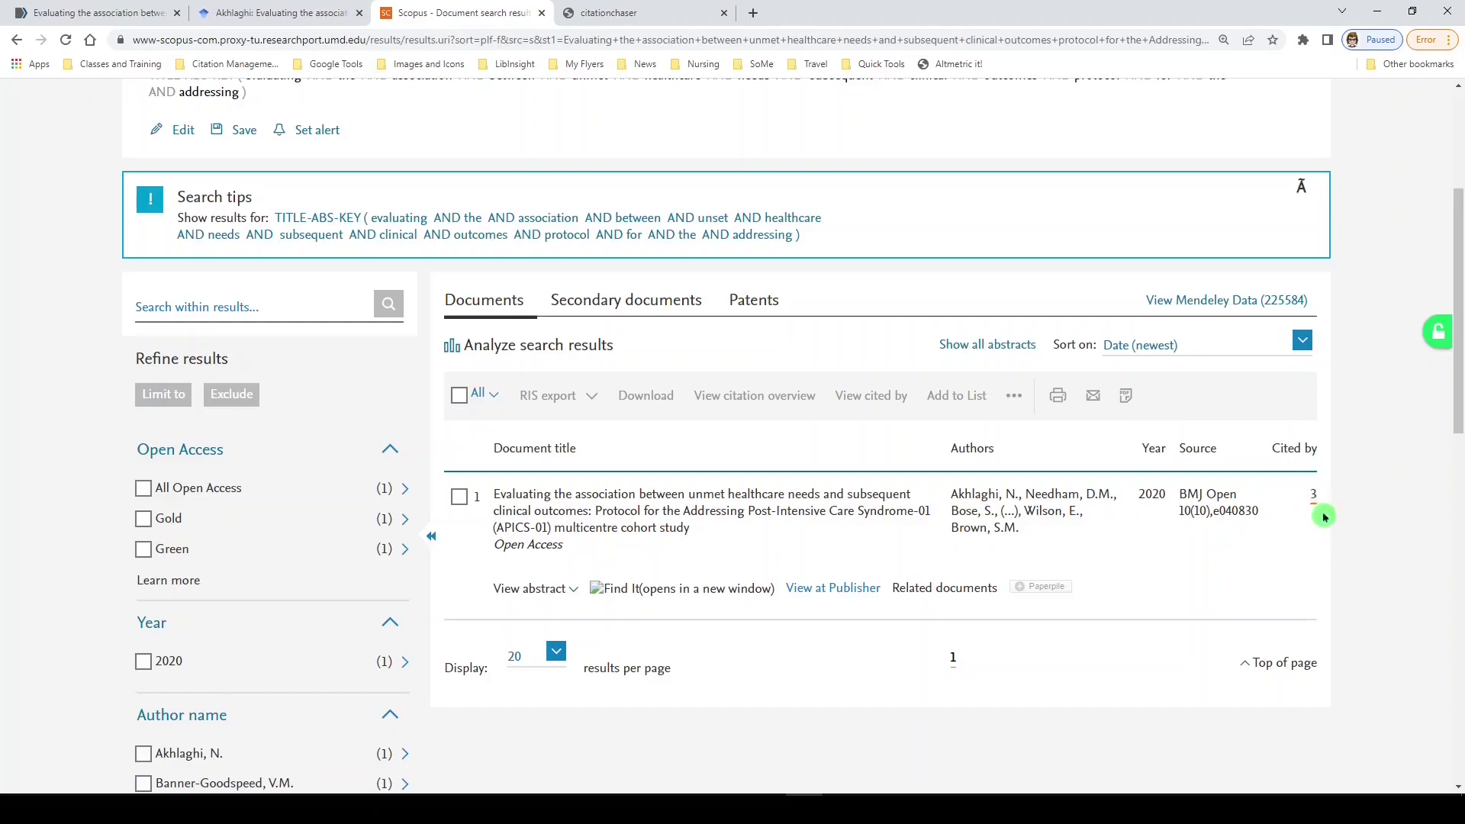
left_click(738, 505)
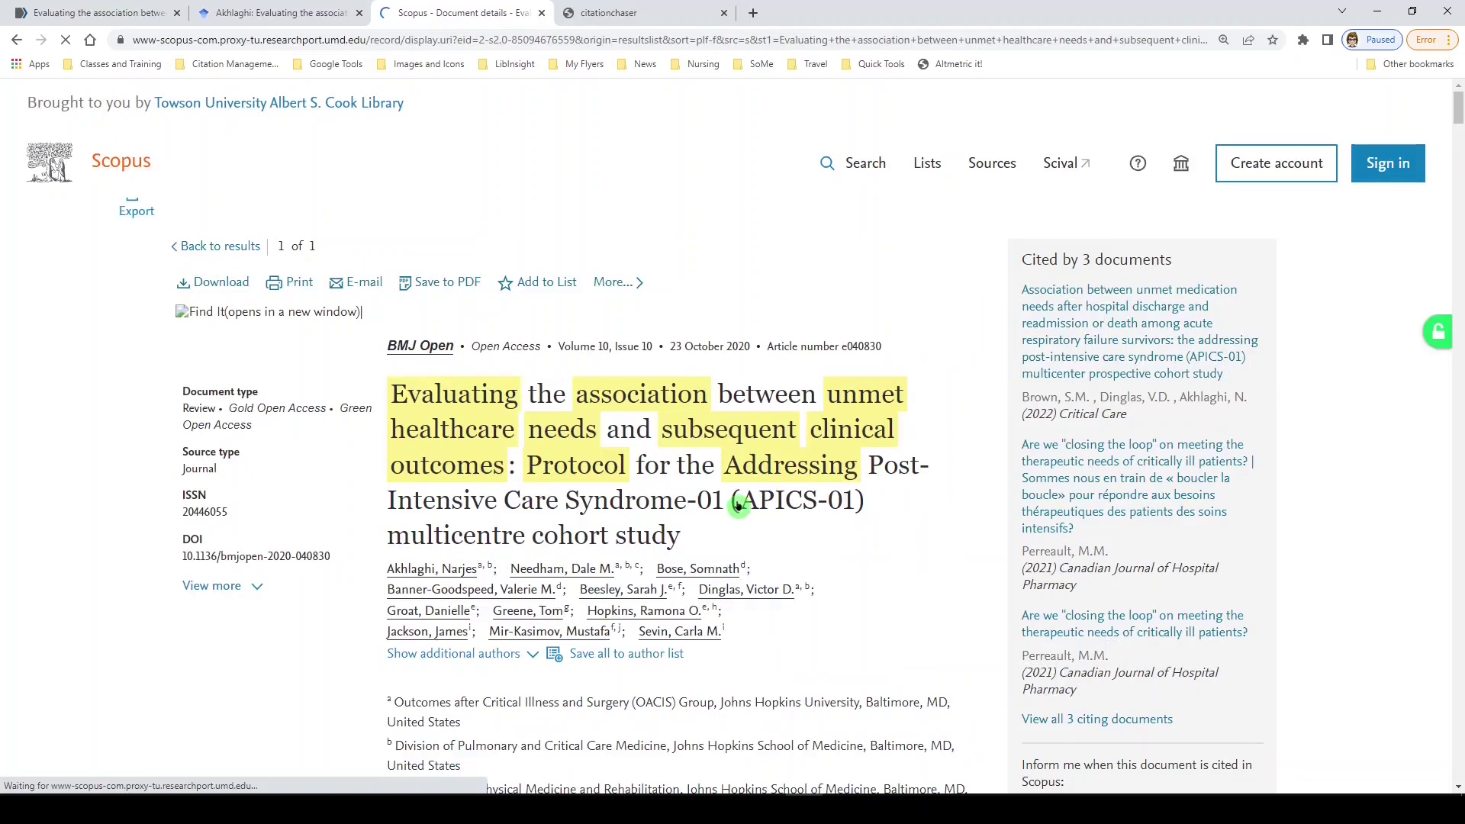
scroll(733, 496, "down", 9)
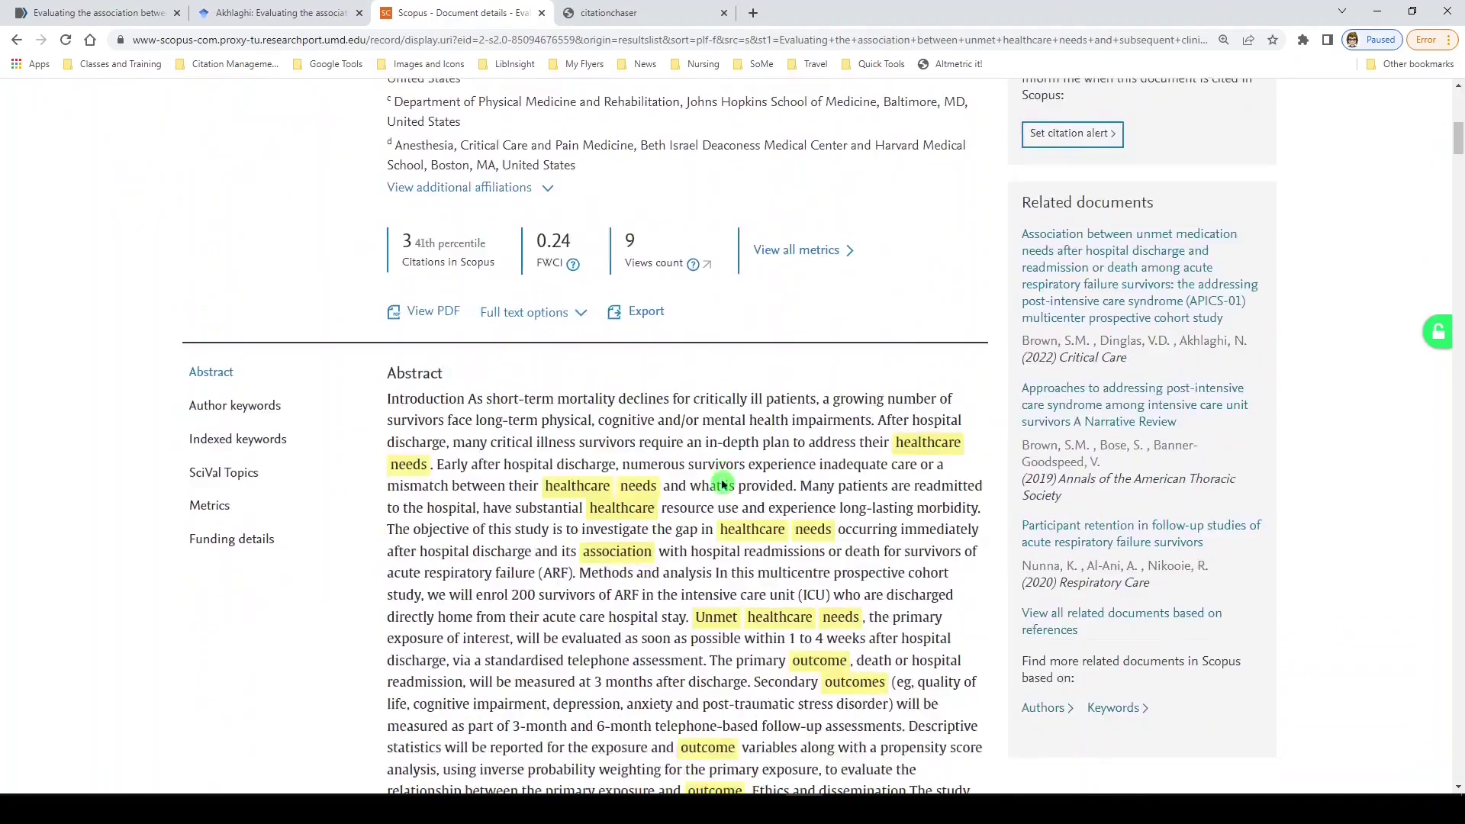
scroll(723, 485, "down", 14)
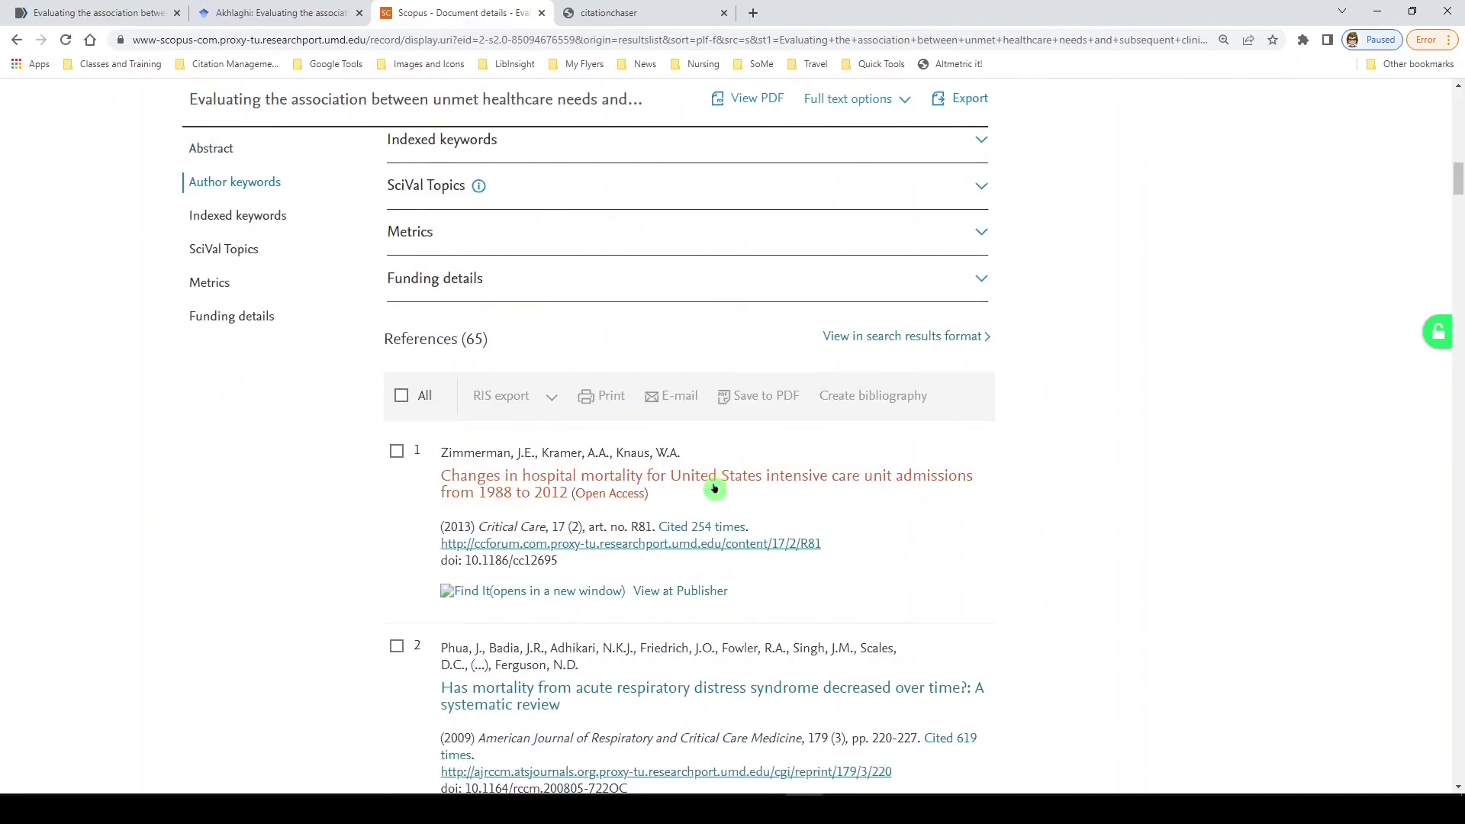
scroll(533, 565, "down", 2)
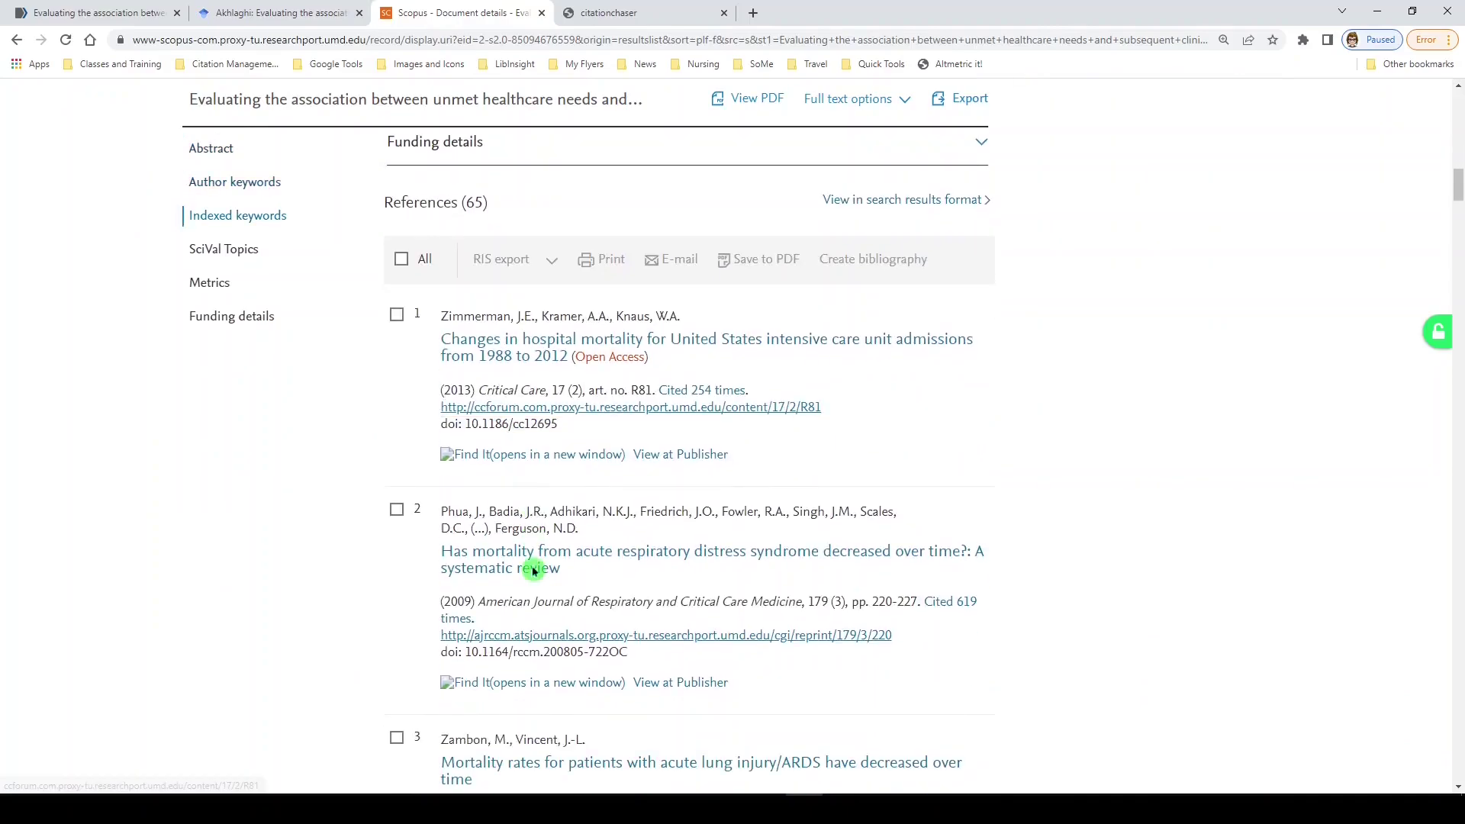
scroll(565, 578, "down", 1)
scroll(796, 636, "up", 4)
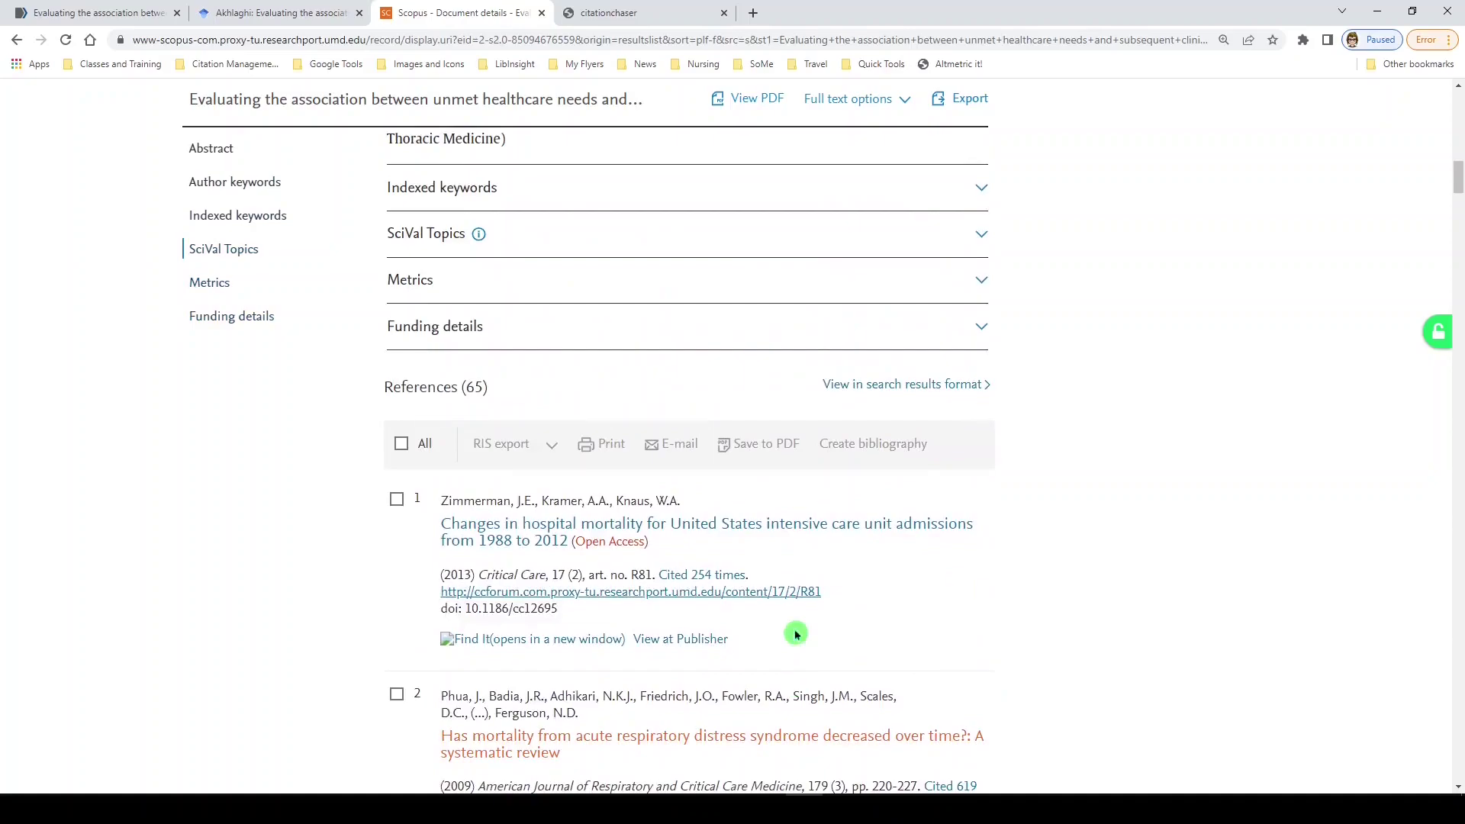
scroll(796, 634, "up", 15)
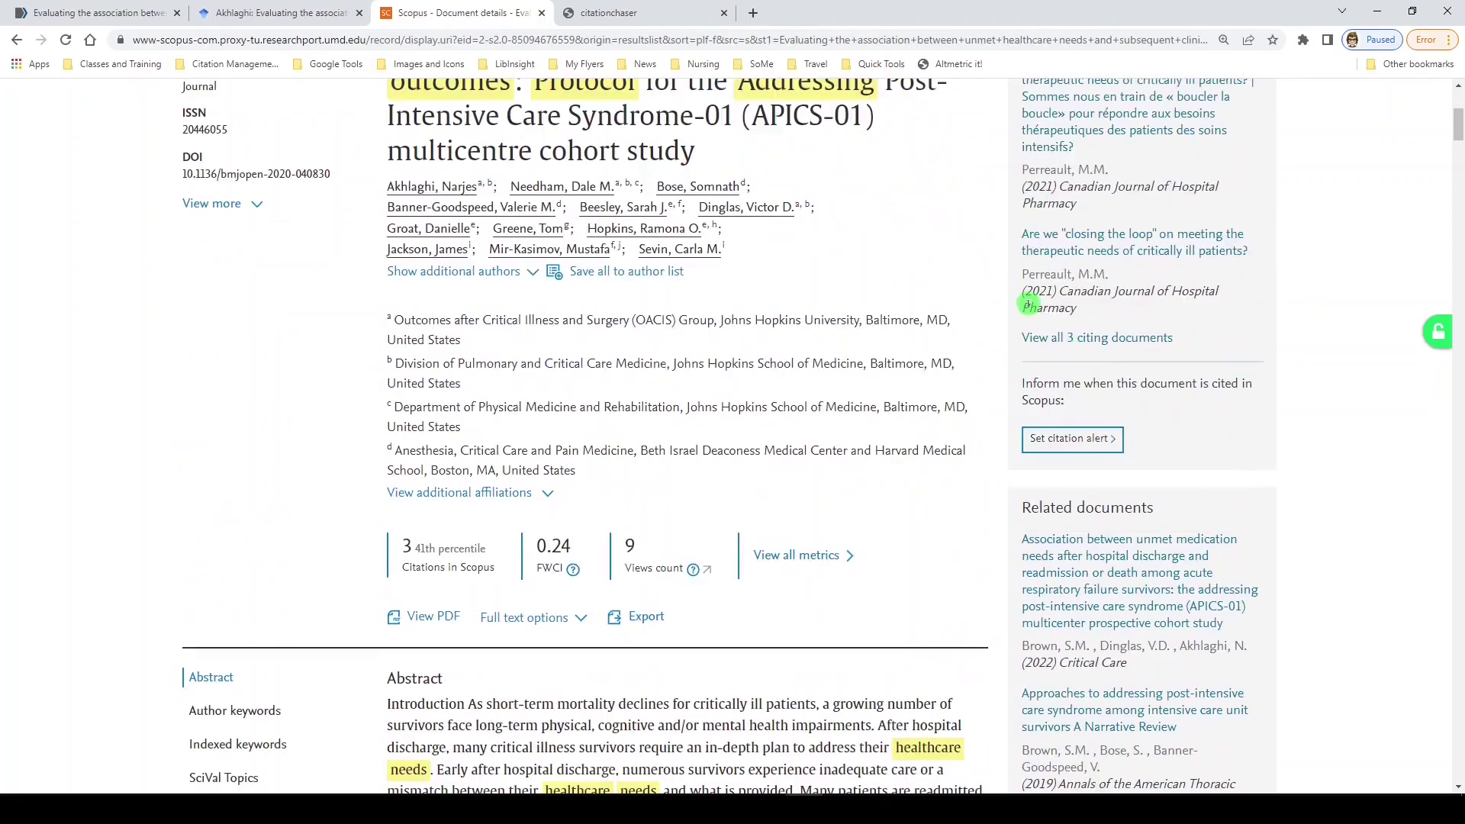
scroll(1038, 302, "up", 2)
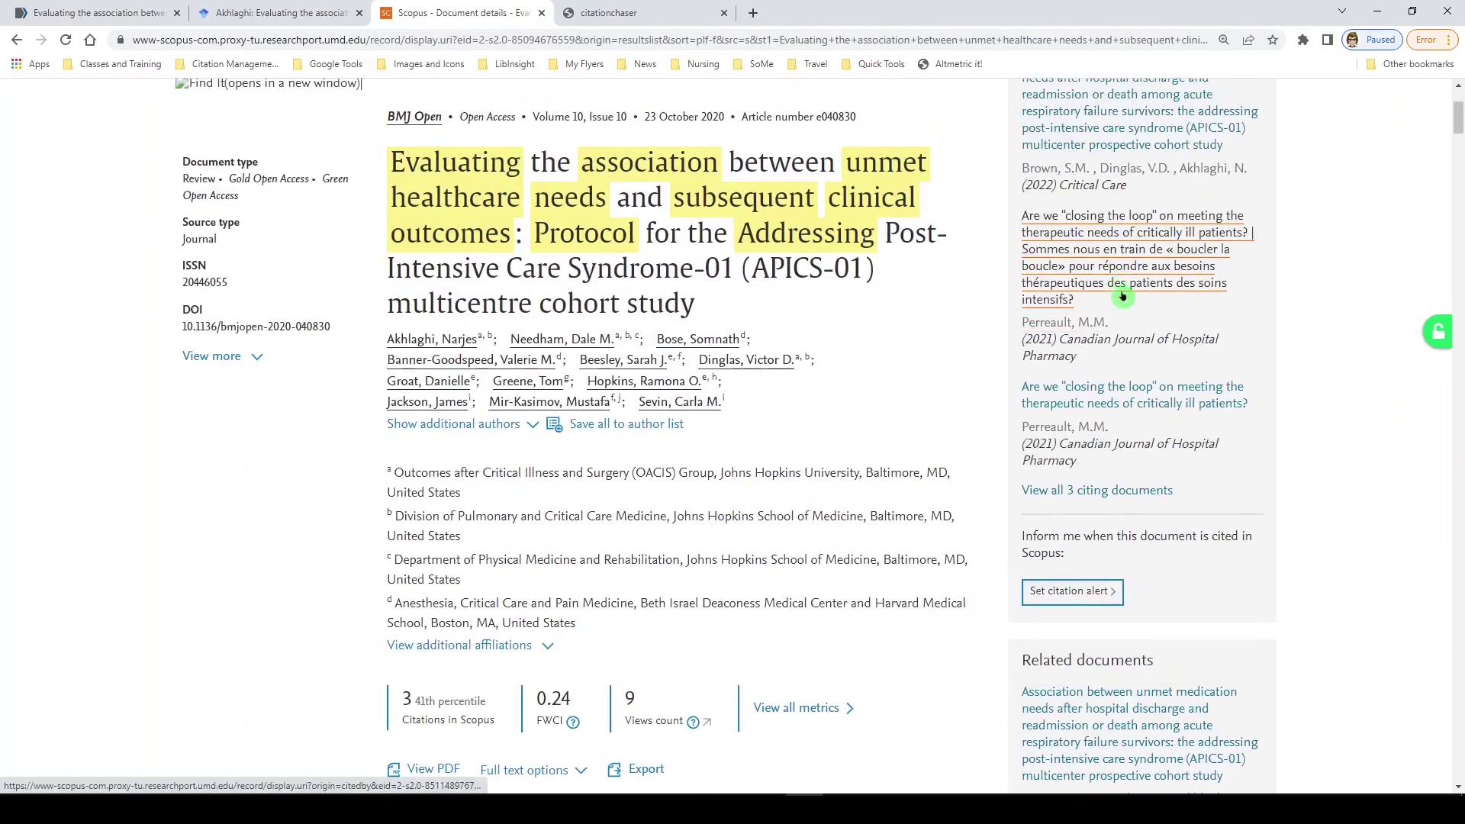
Step: Open 'View all 3 citing documents' and browse the 3 Scopus citing documents
left_click(1108, 495)
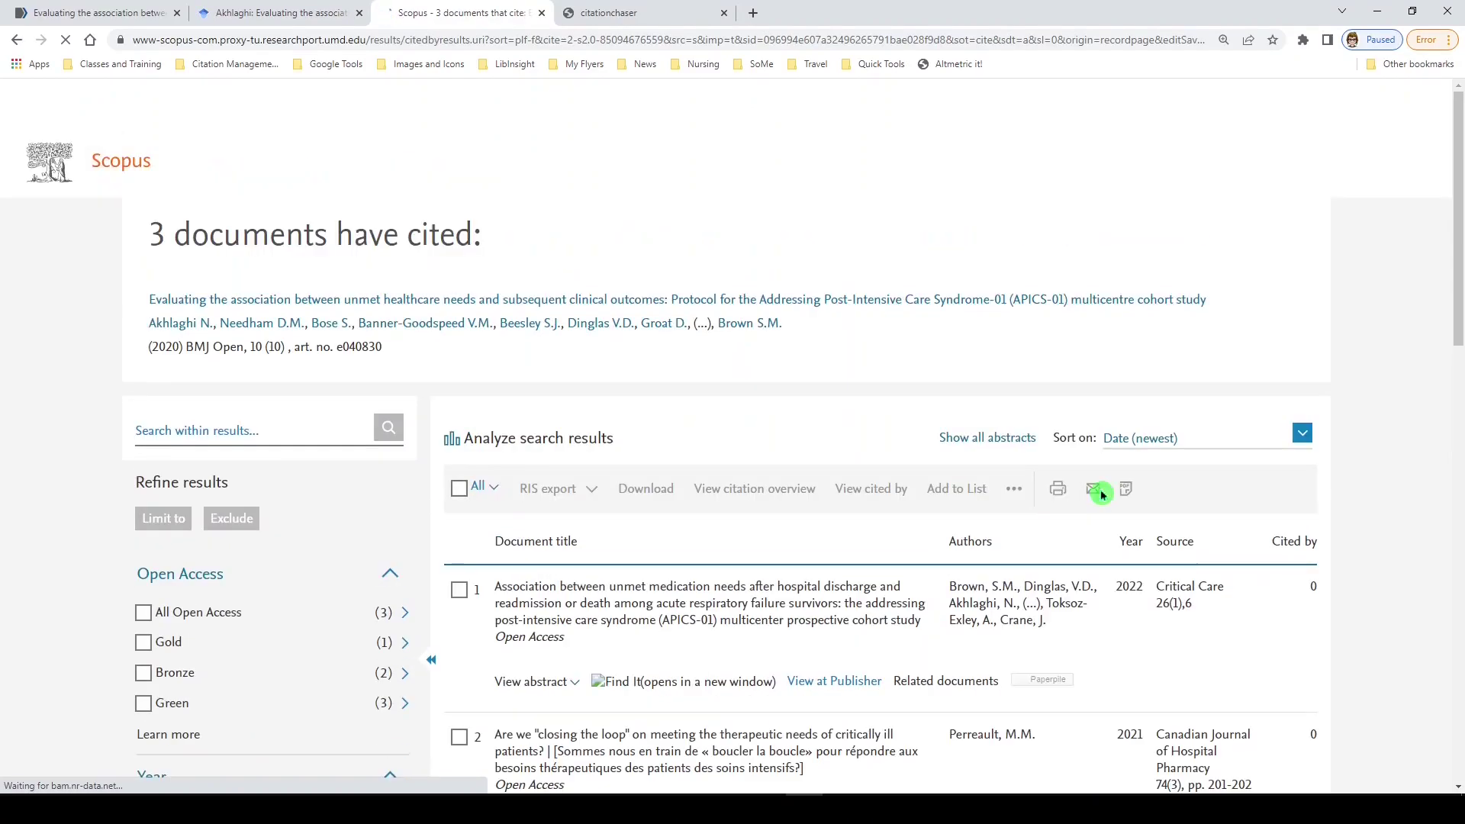
scroll(671, 416, "down", 3)
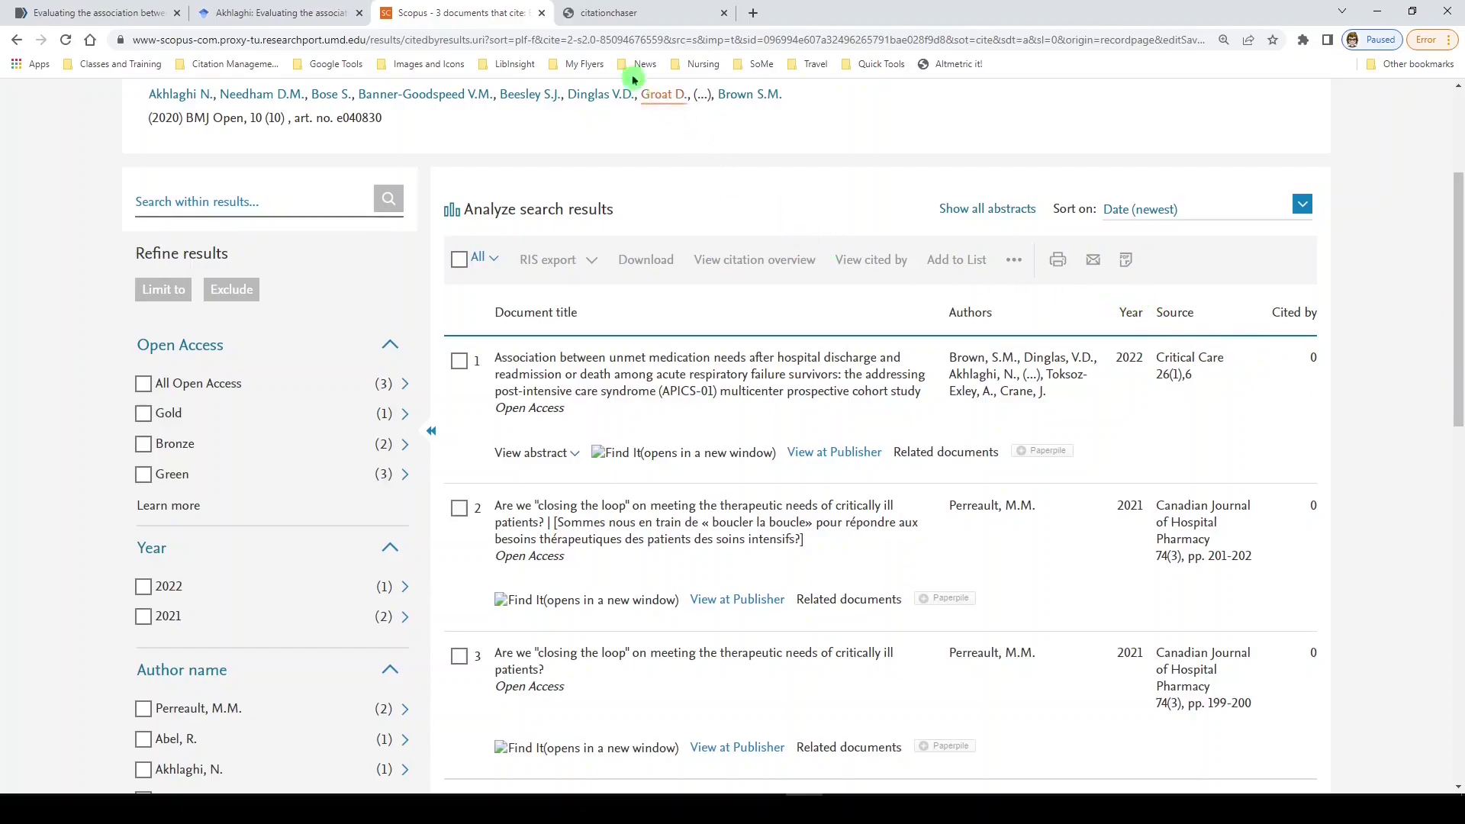
Step: Return to the PubMed article header and select its PMID 33099499
left_click(612, 11)
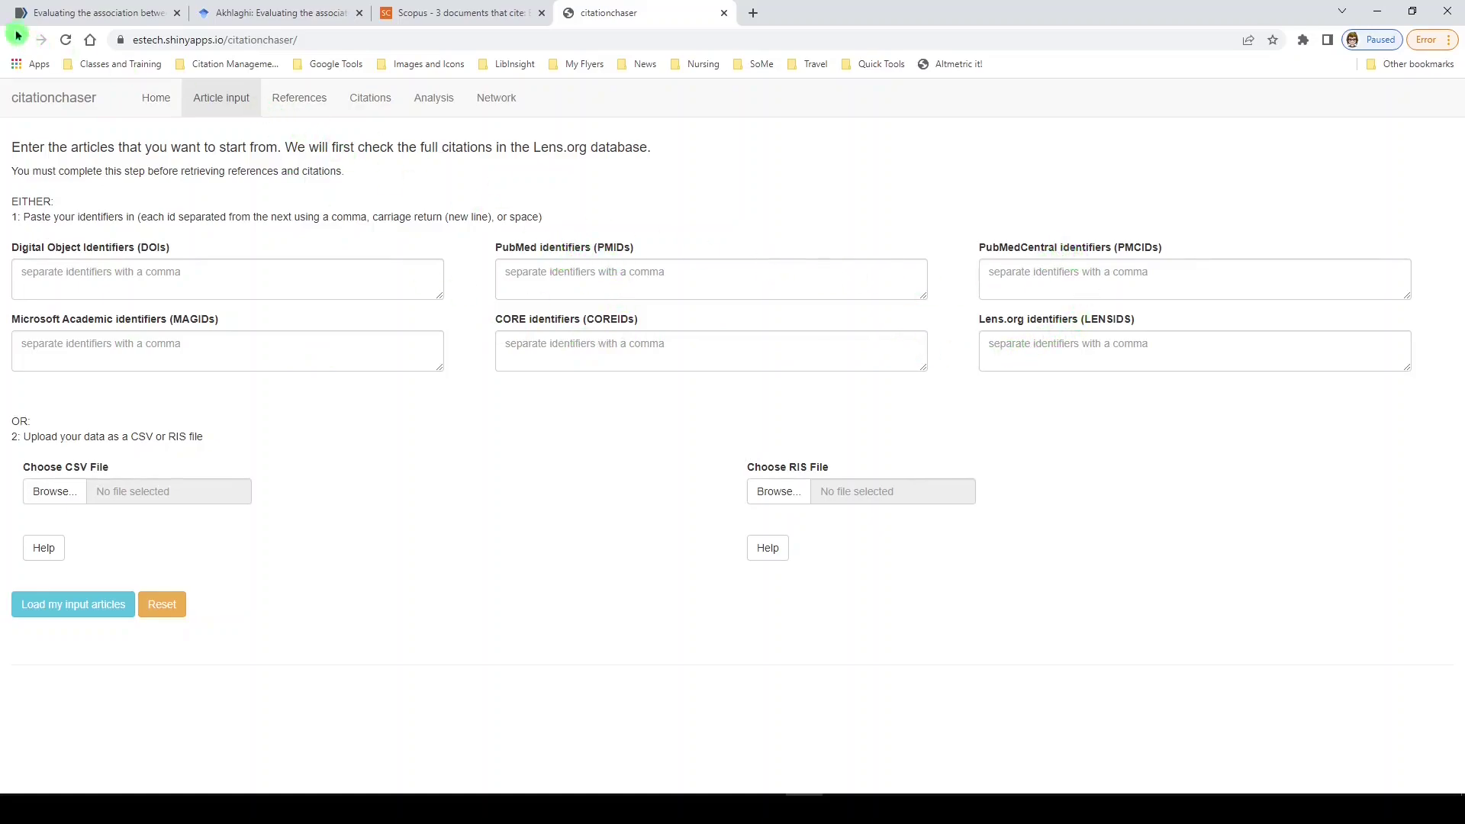
left_click(66, 13)
scroll(267, 415, "up", 9)
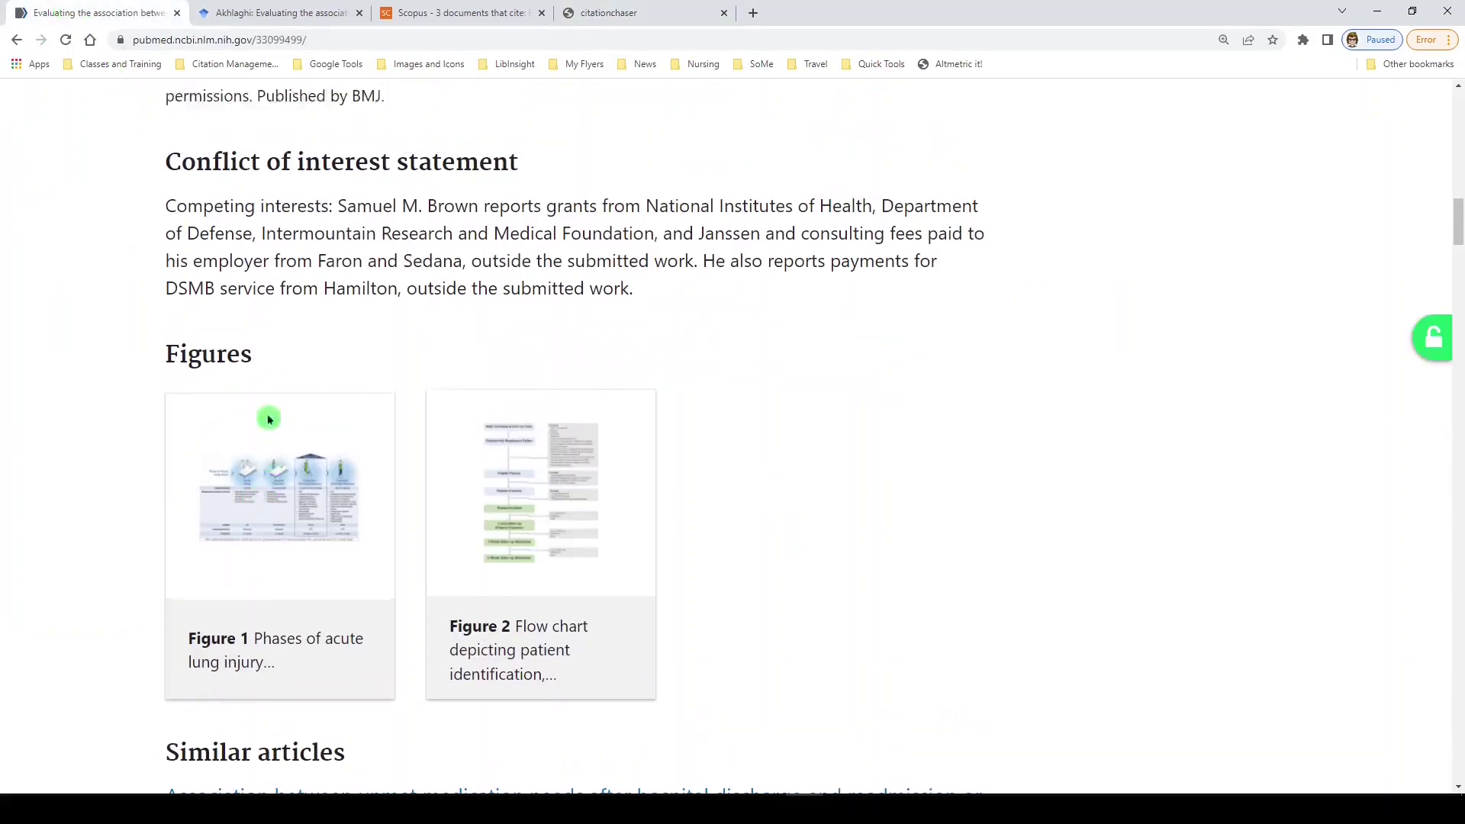
scroll(317, 472, "up", 2)
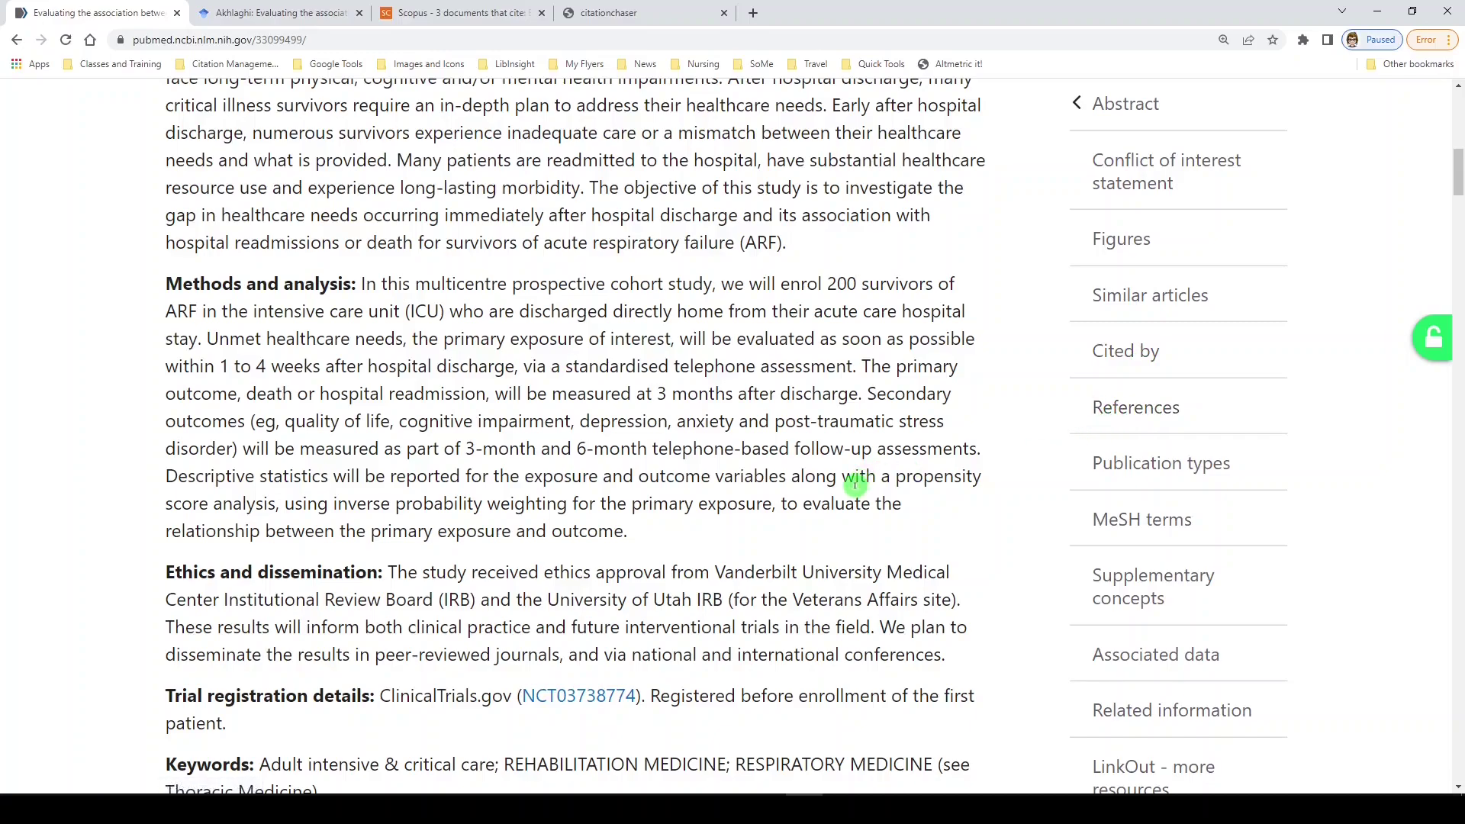
scroll(814, 507, "up", 8)
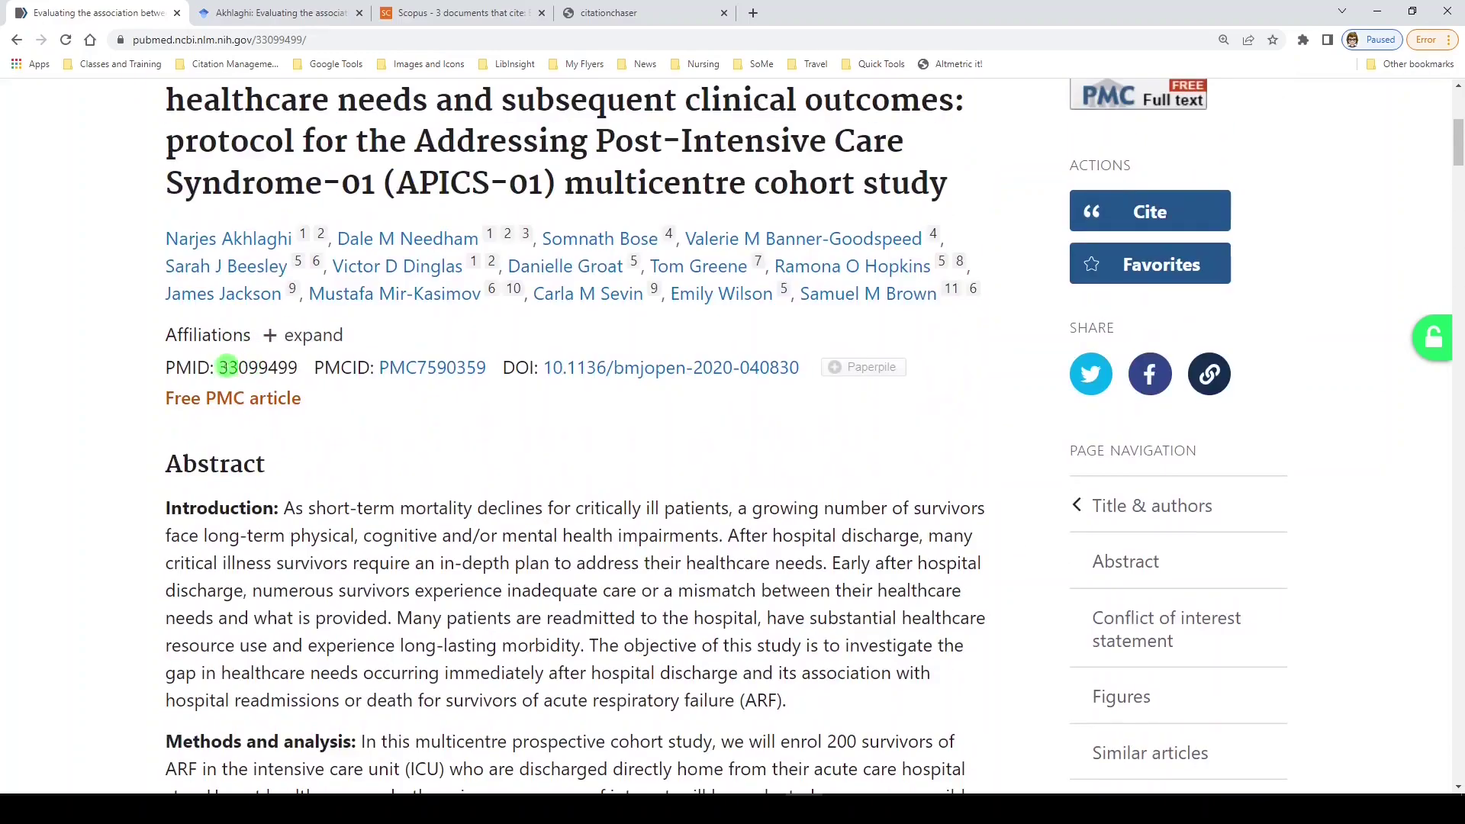
left_click_drag(221, 367, 303, 371)
key("ctrl+c")
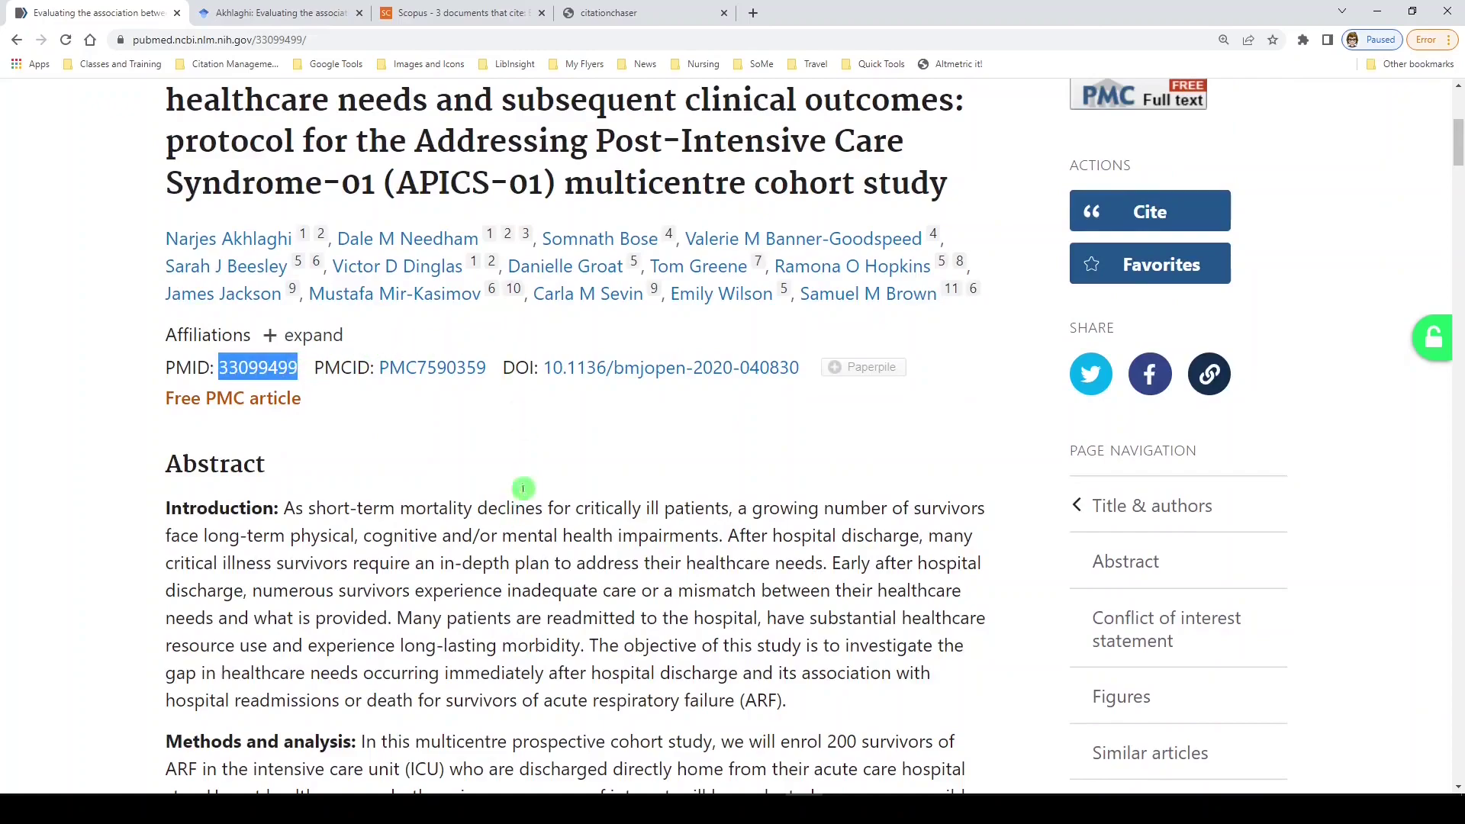
Step: Read the citationchaser Home instructions, then bring up the Article input form
left_click(615, 13)
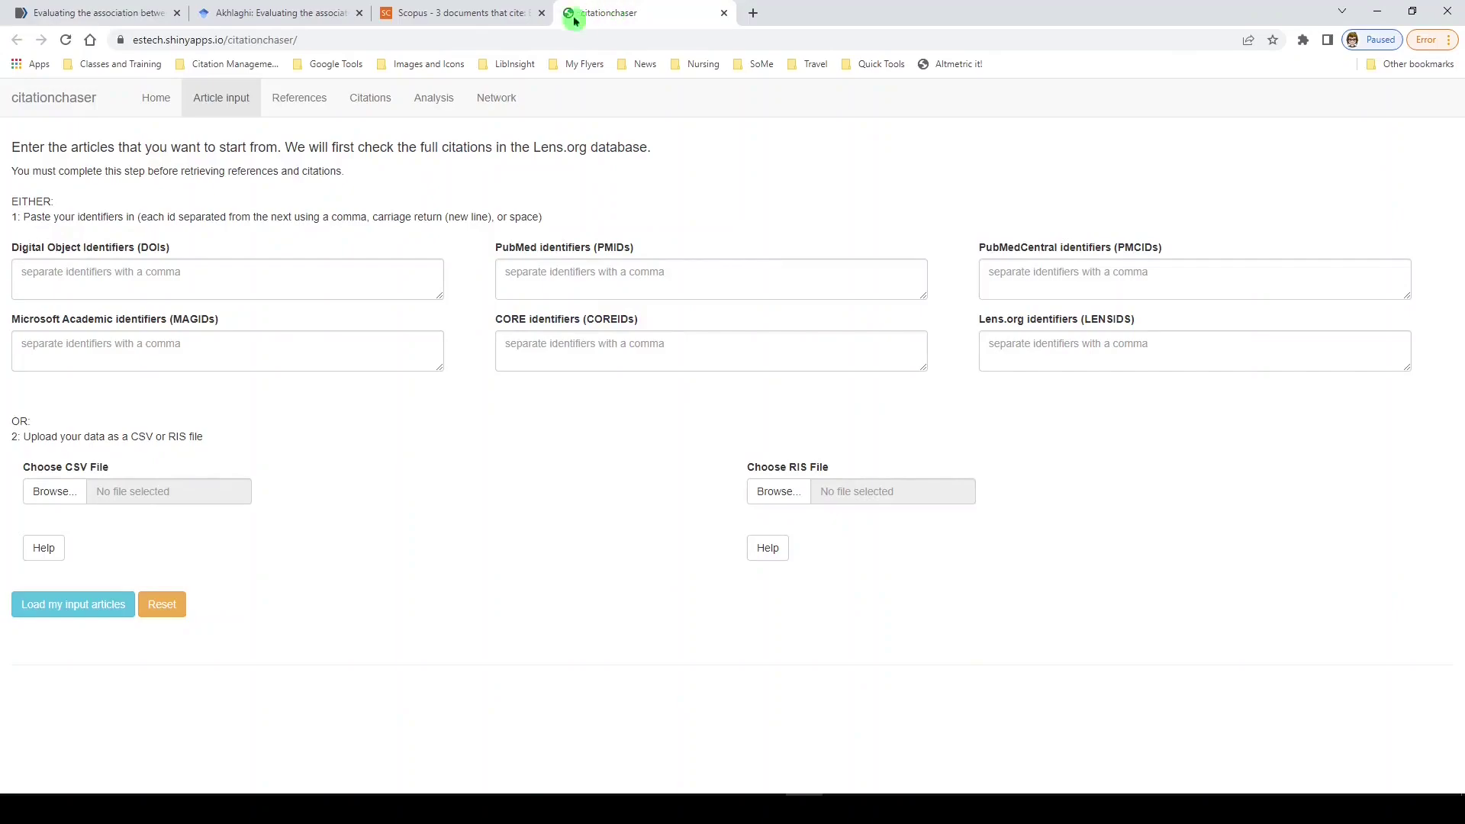
left_click(156, 99)
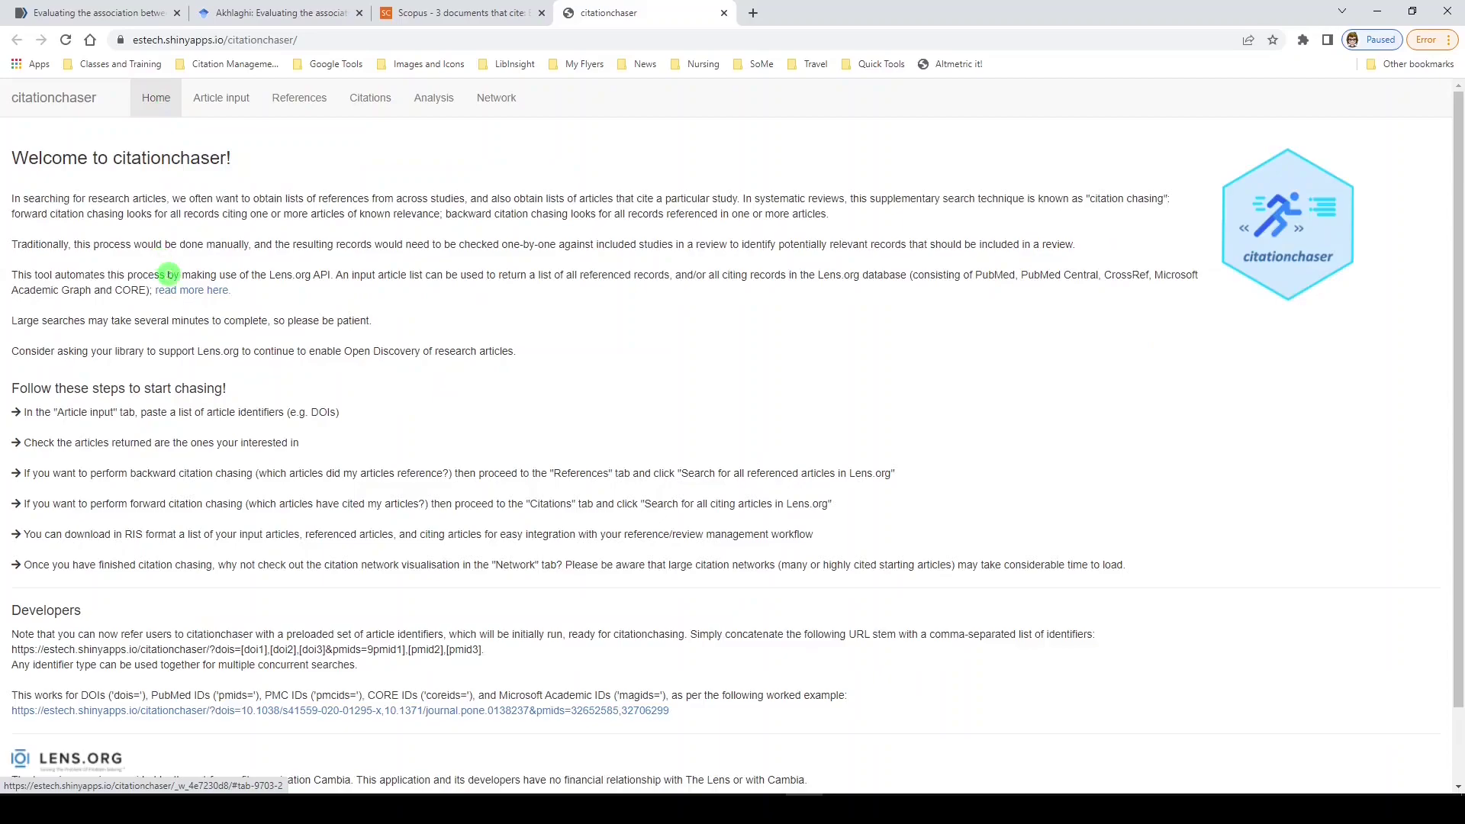
scroll(194, 280, "down", 1)
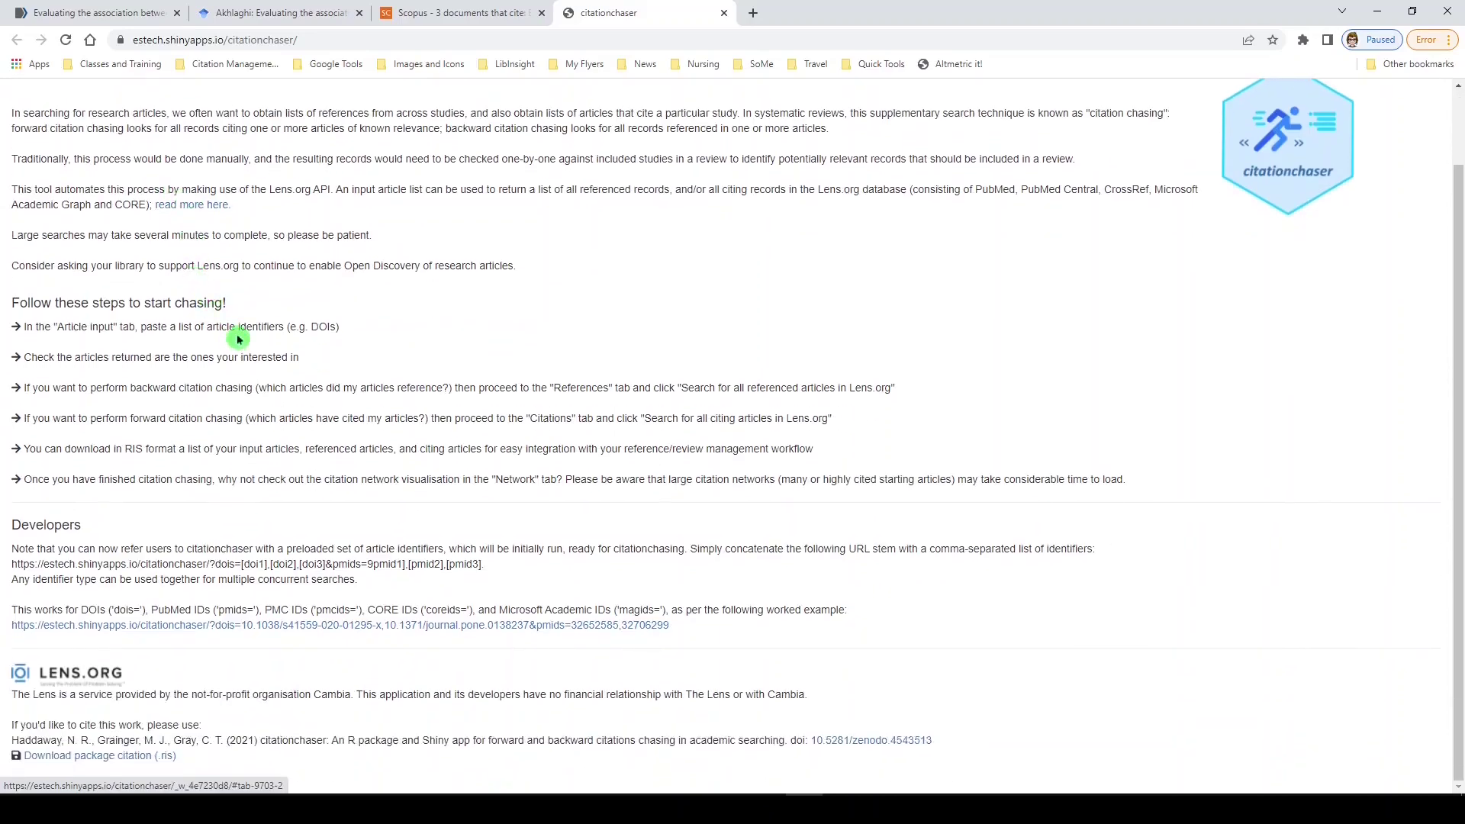
scroll(203, 343, "up", 1)
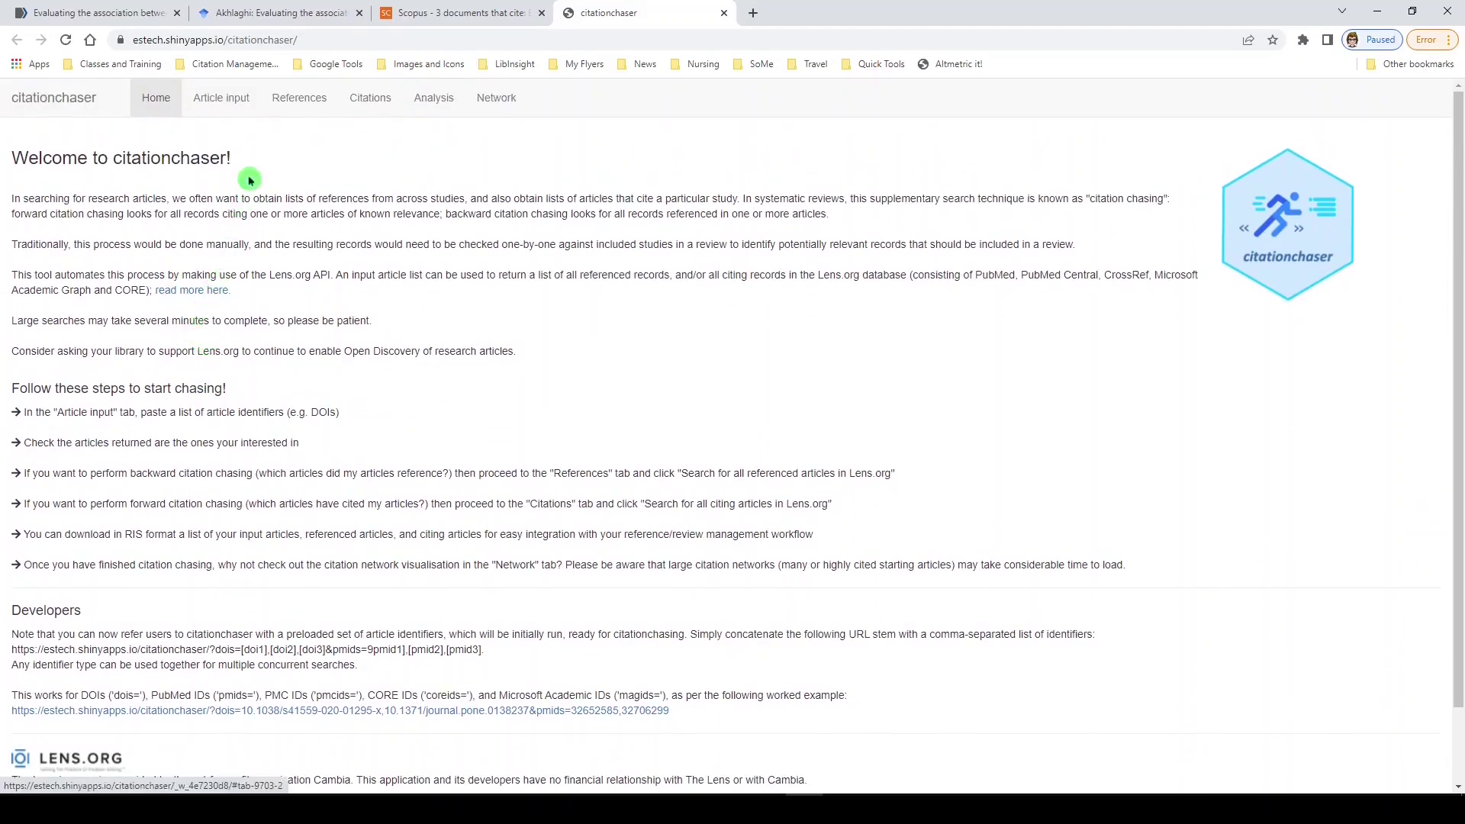
left_click(227, 98)
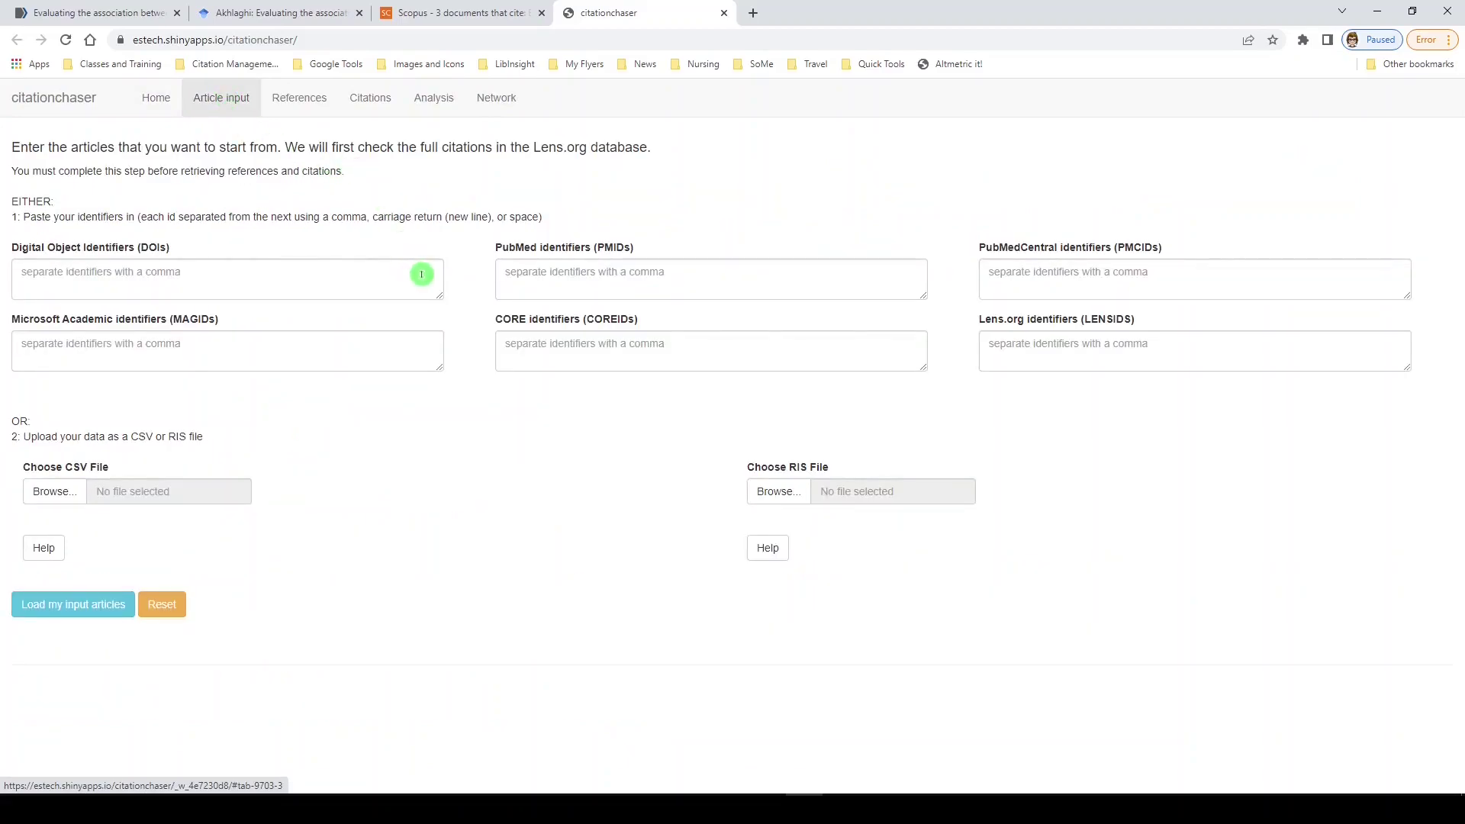
Step: Paste PMID 33099499 into the PMIDs box and load it as the input article
left_click(529, 267)
key("ctrl+v")
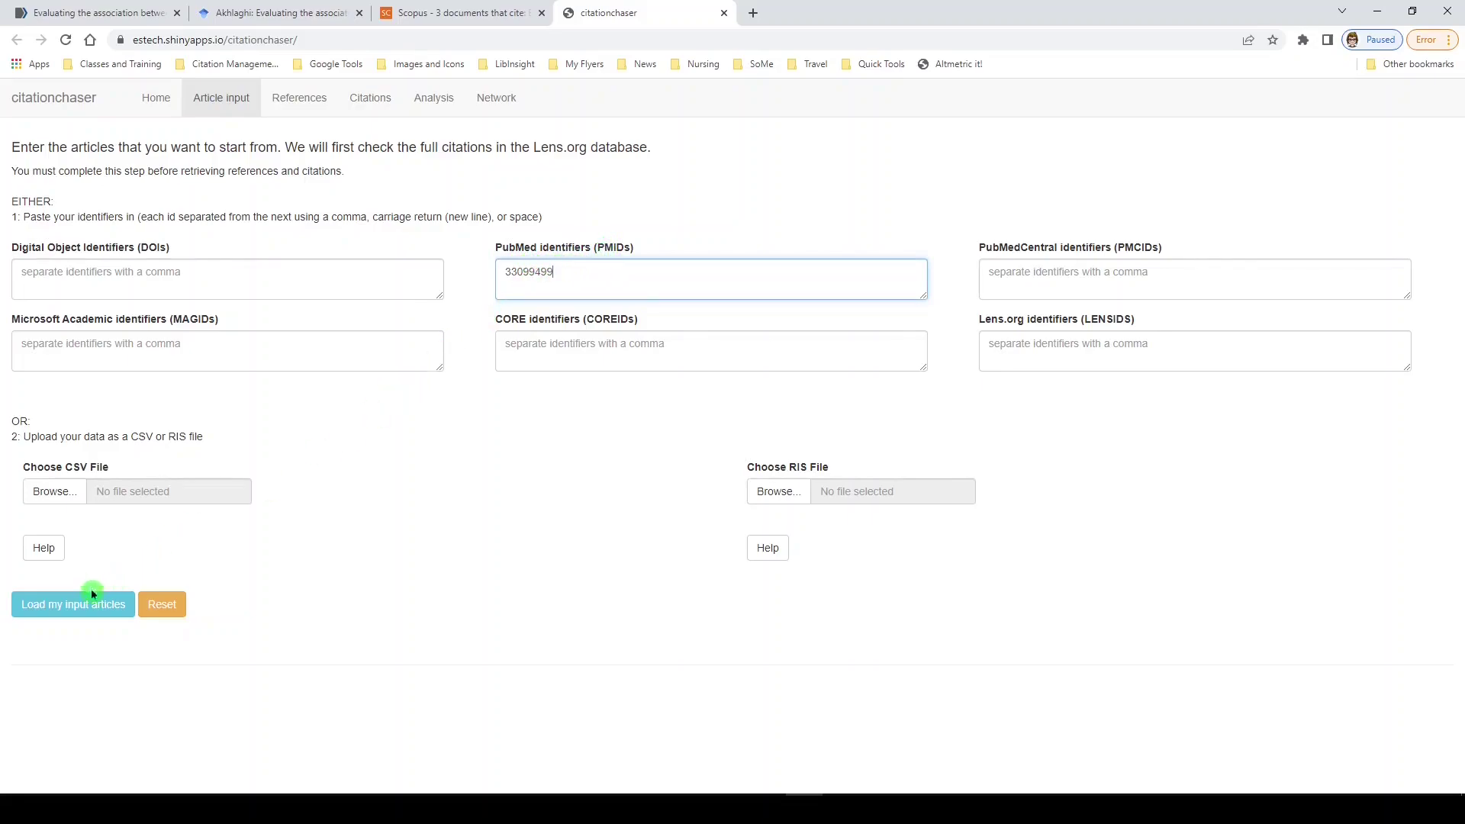
left_click(84, 610)
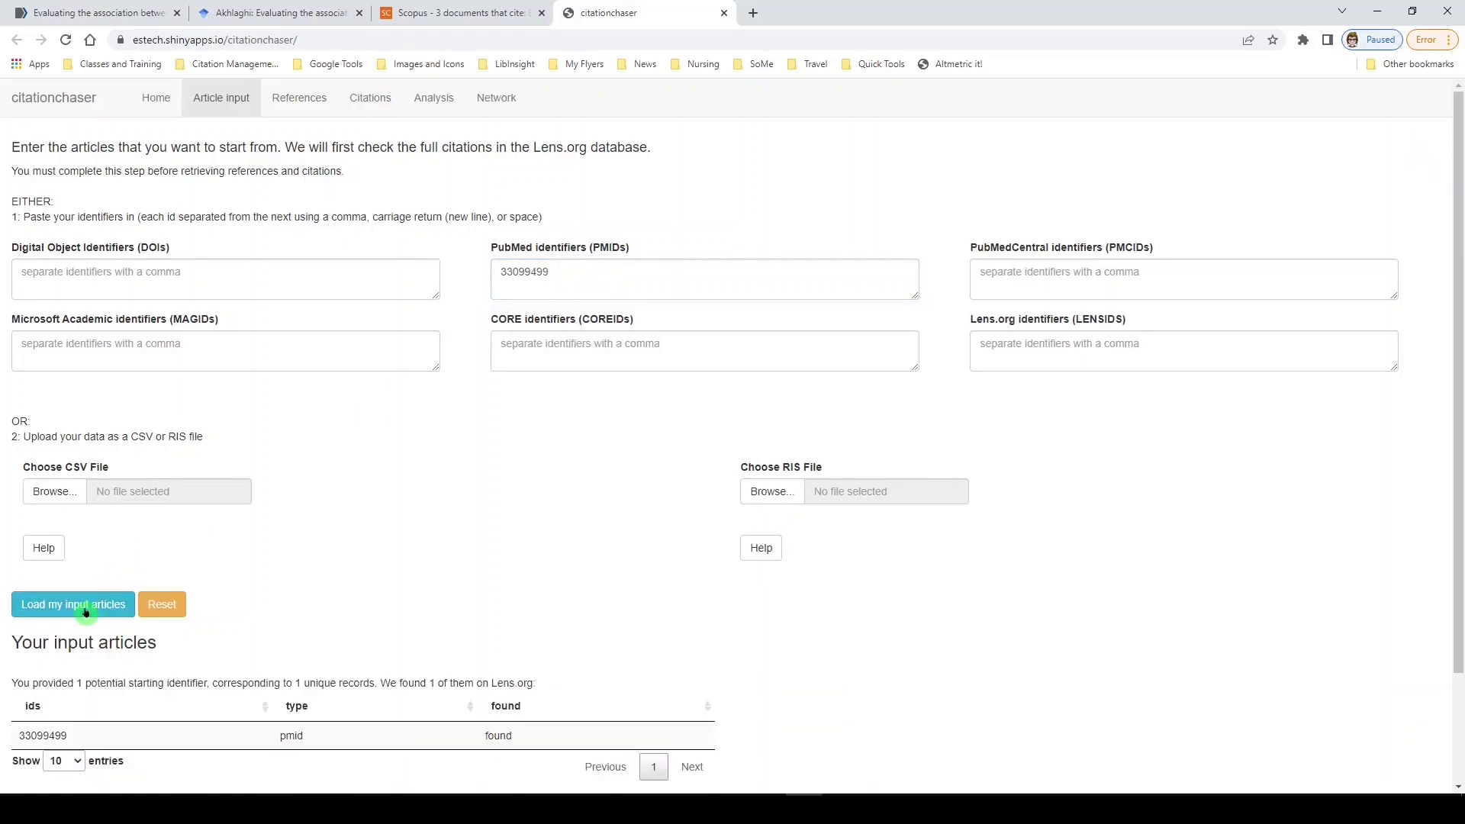
scroll(76, 595, "down", 3)
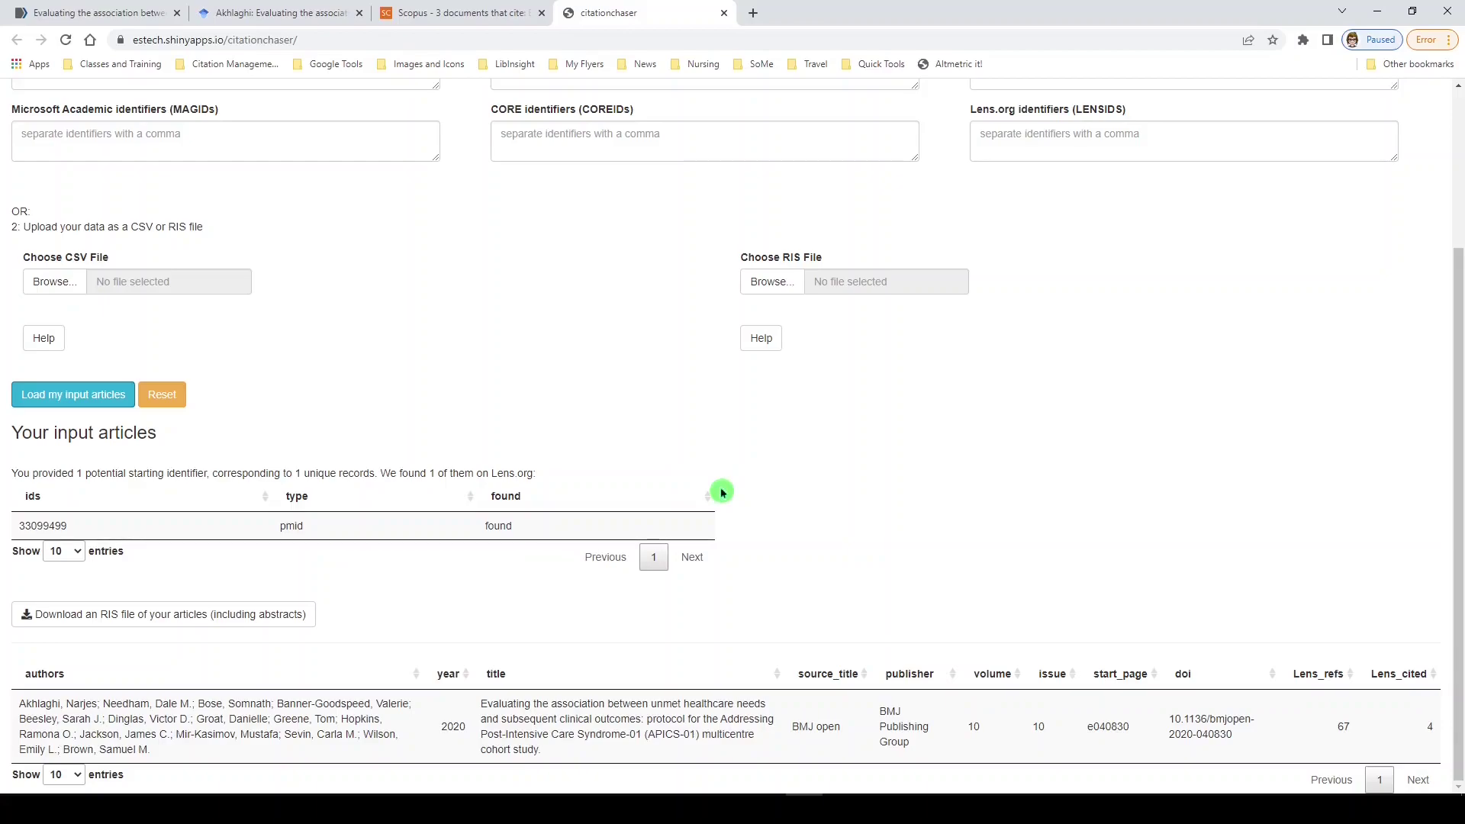
scroll(684, 454, "up", 3)
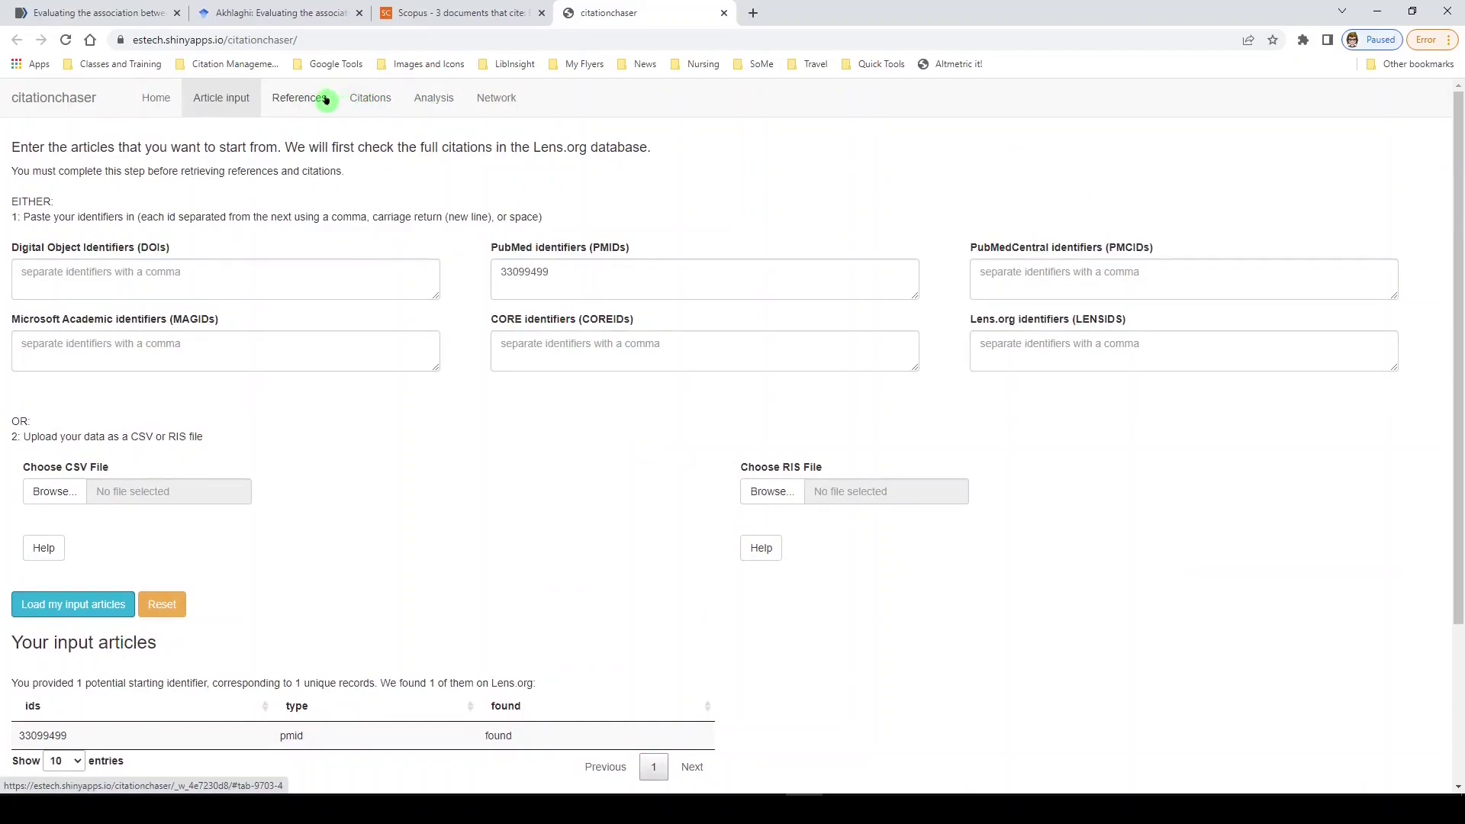
Step: Retrieve the seed article's 67 references in citationchaser and show 100 entries per page
left_click(304, 101)
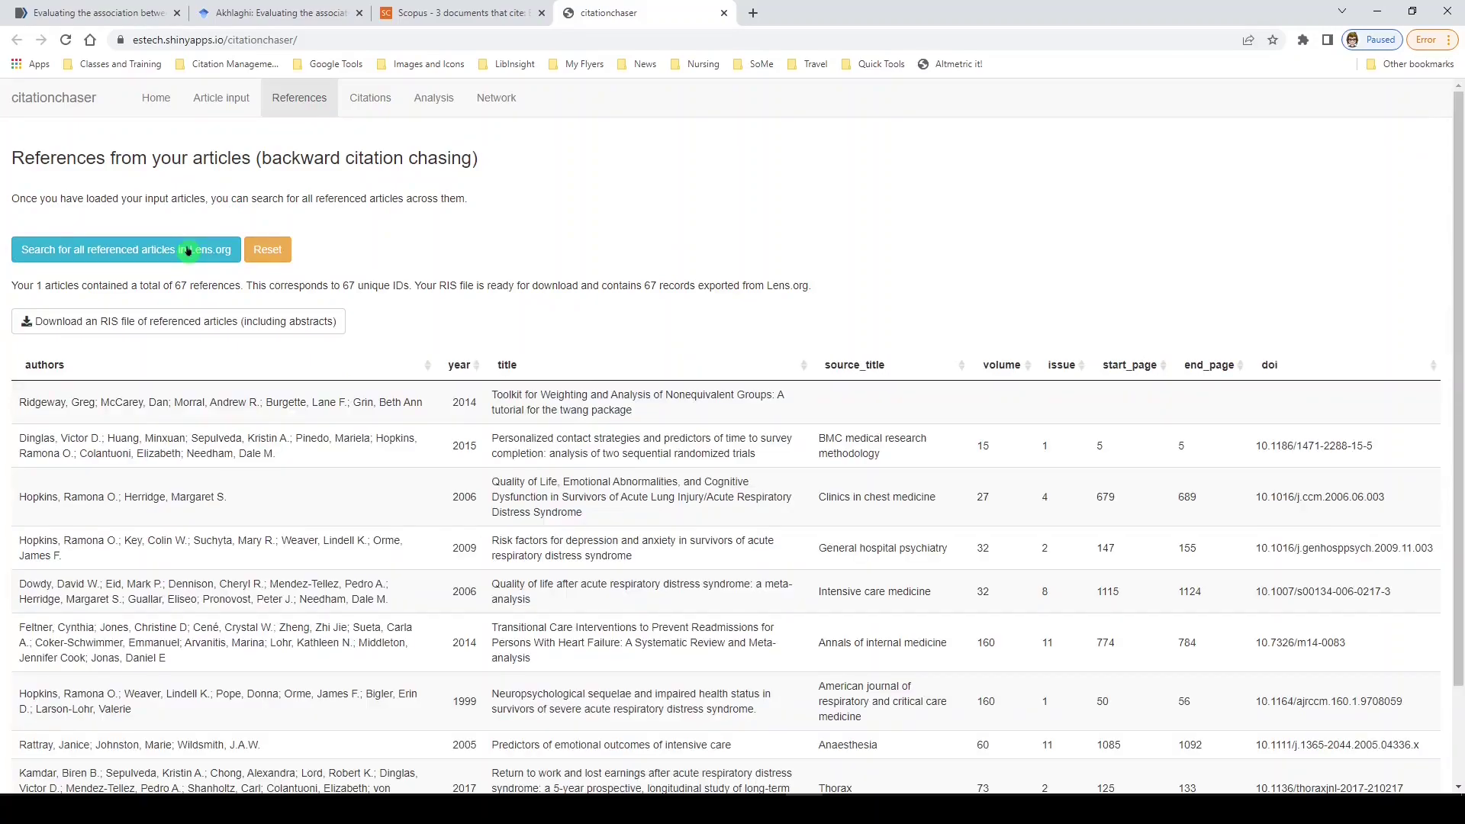
scroll(217, 367, "down", 2)
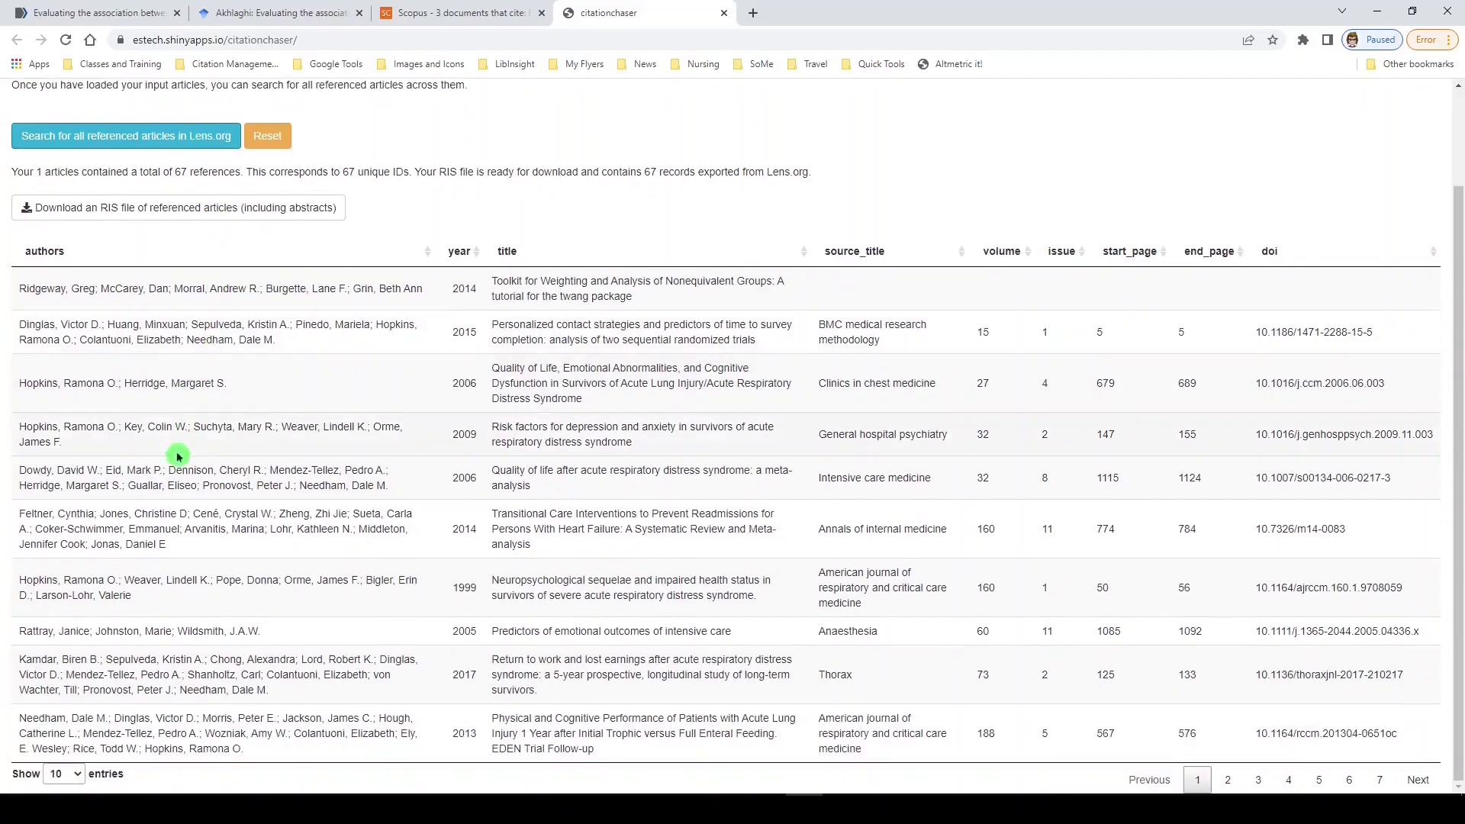
left_click(67, 774)
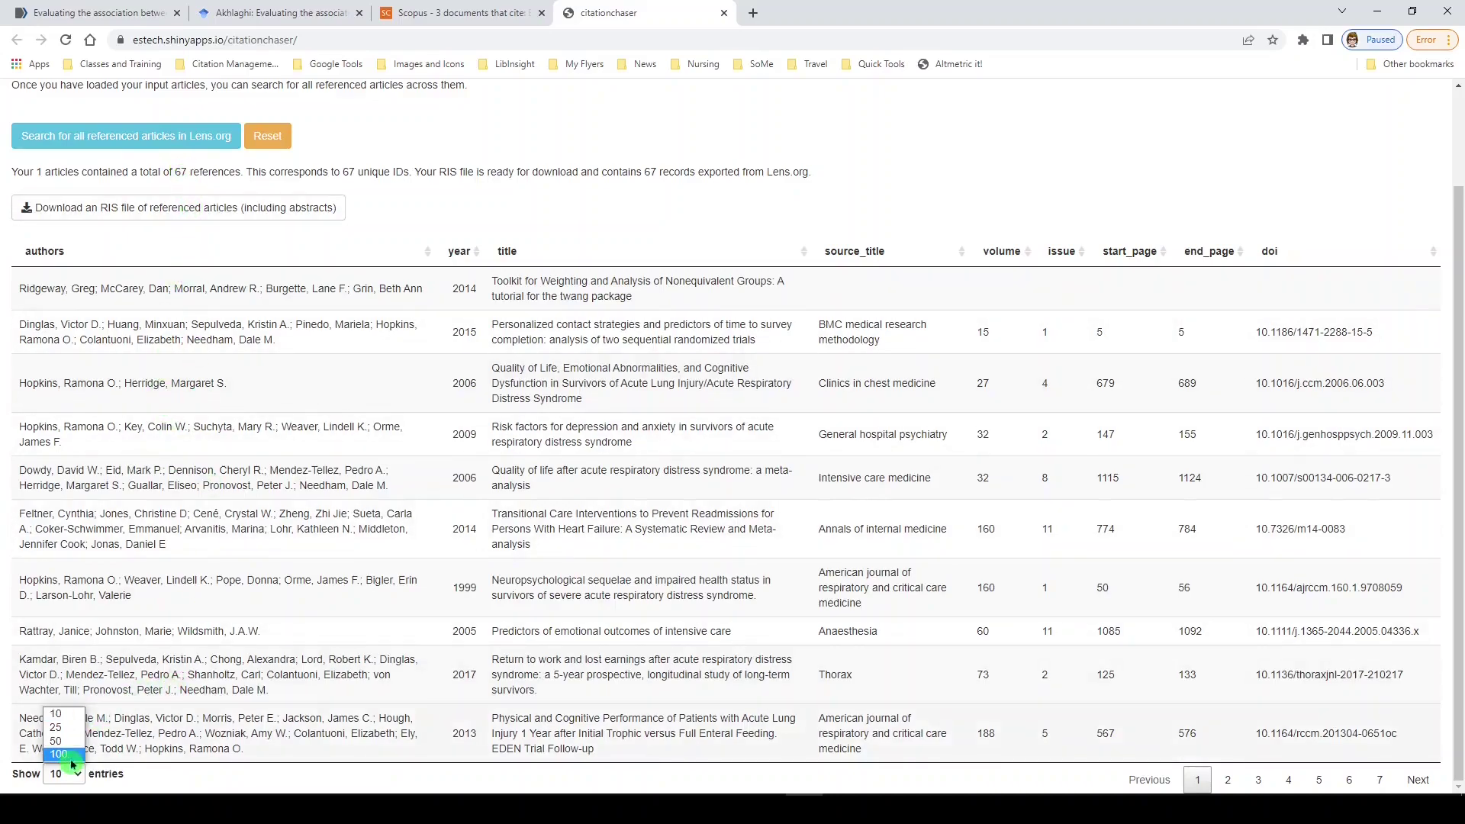
left_click(73, 755)
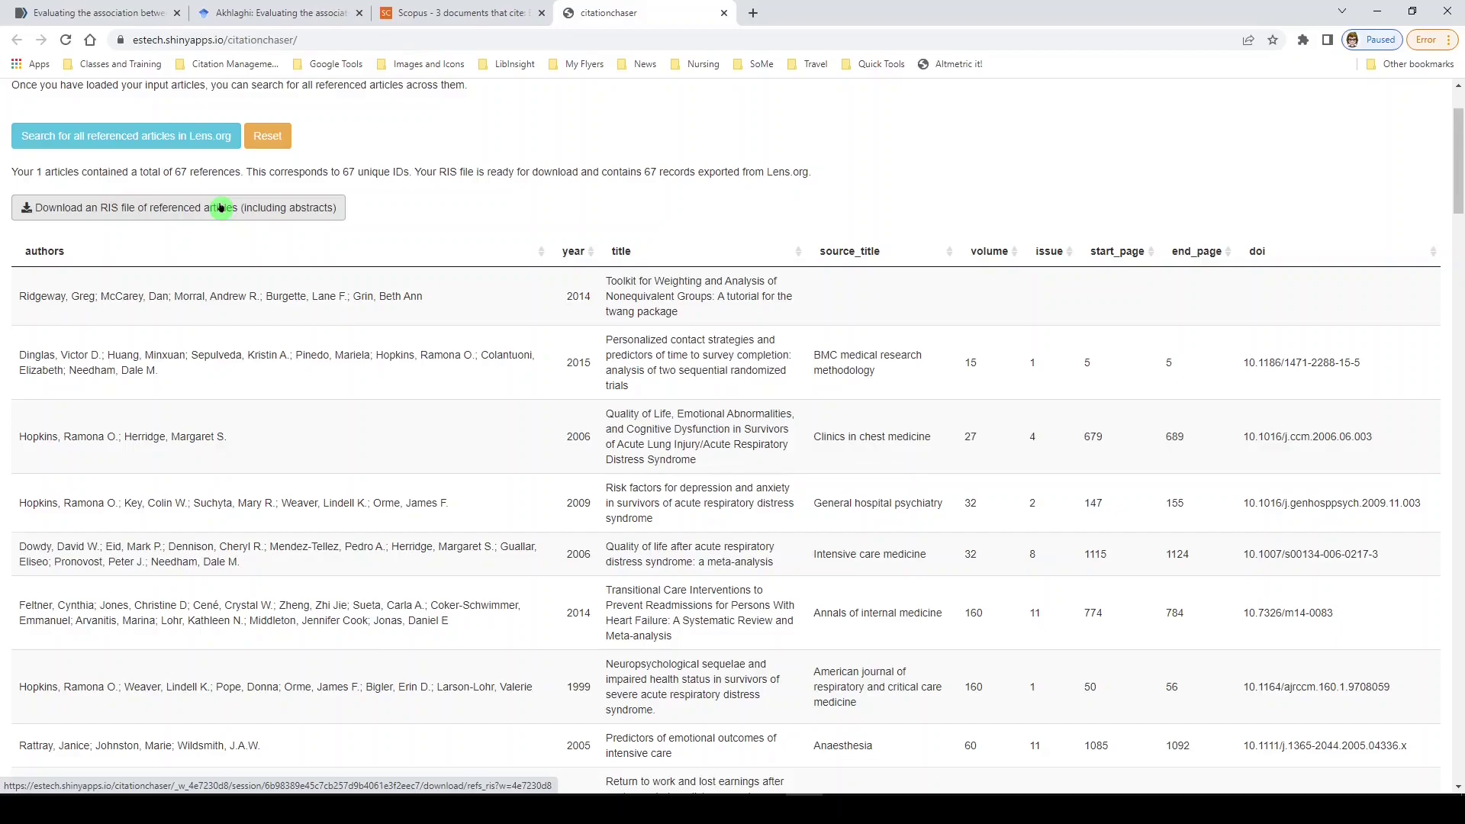
scroll(220, 207, "up", 1)
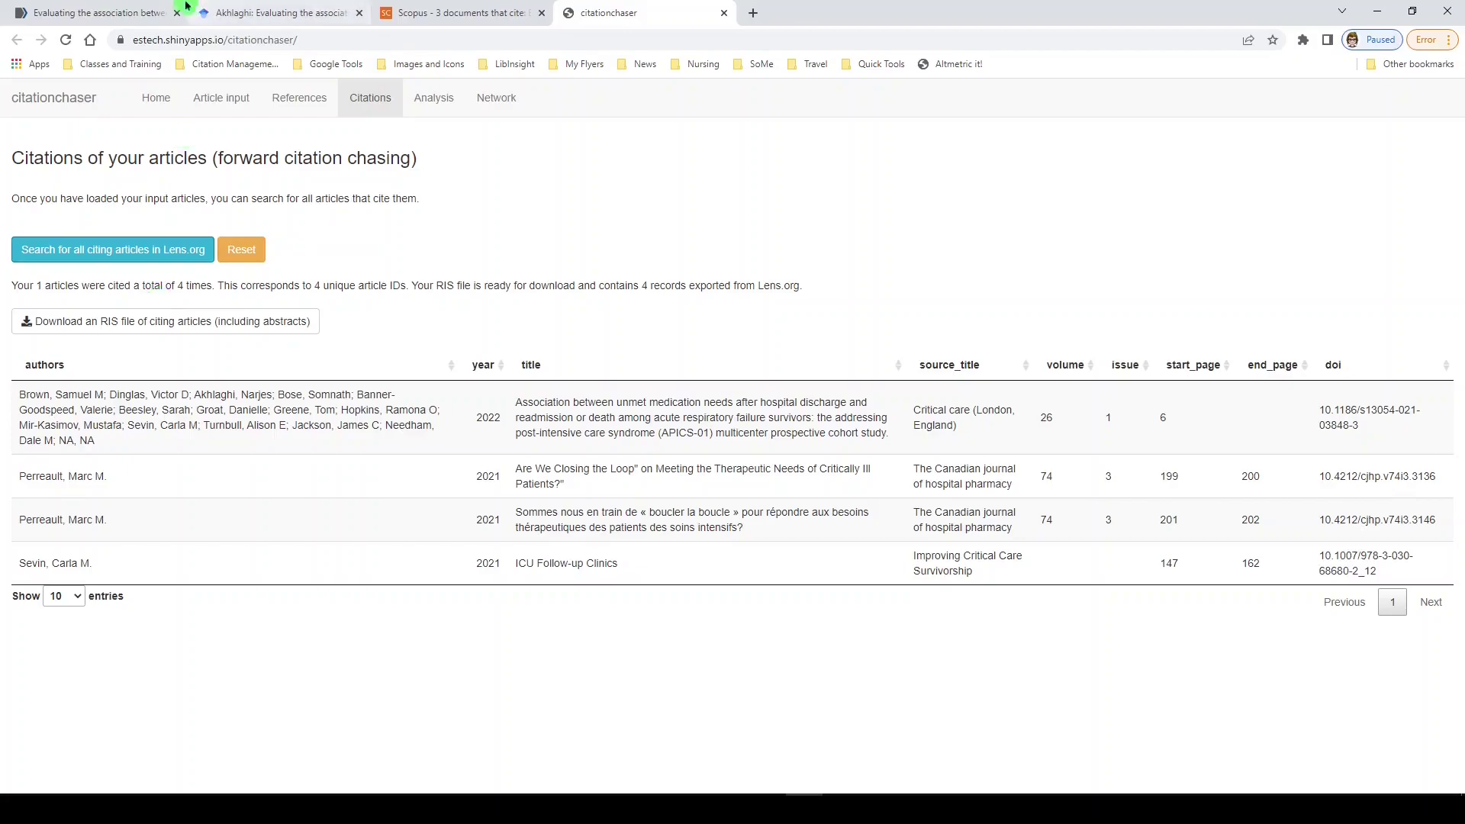
left_click(115, 9)
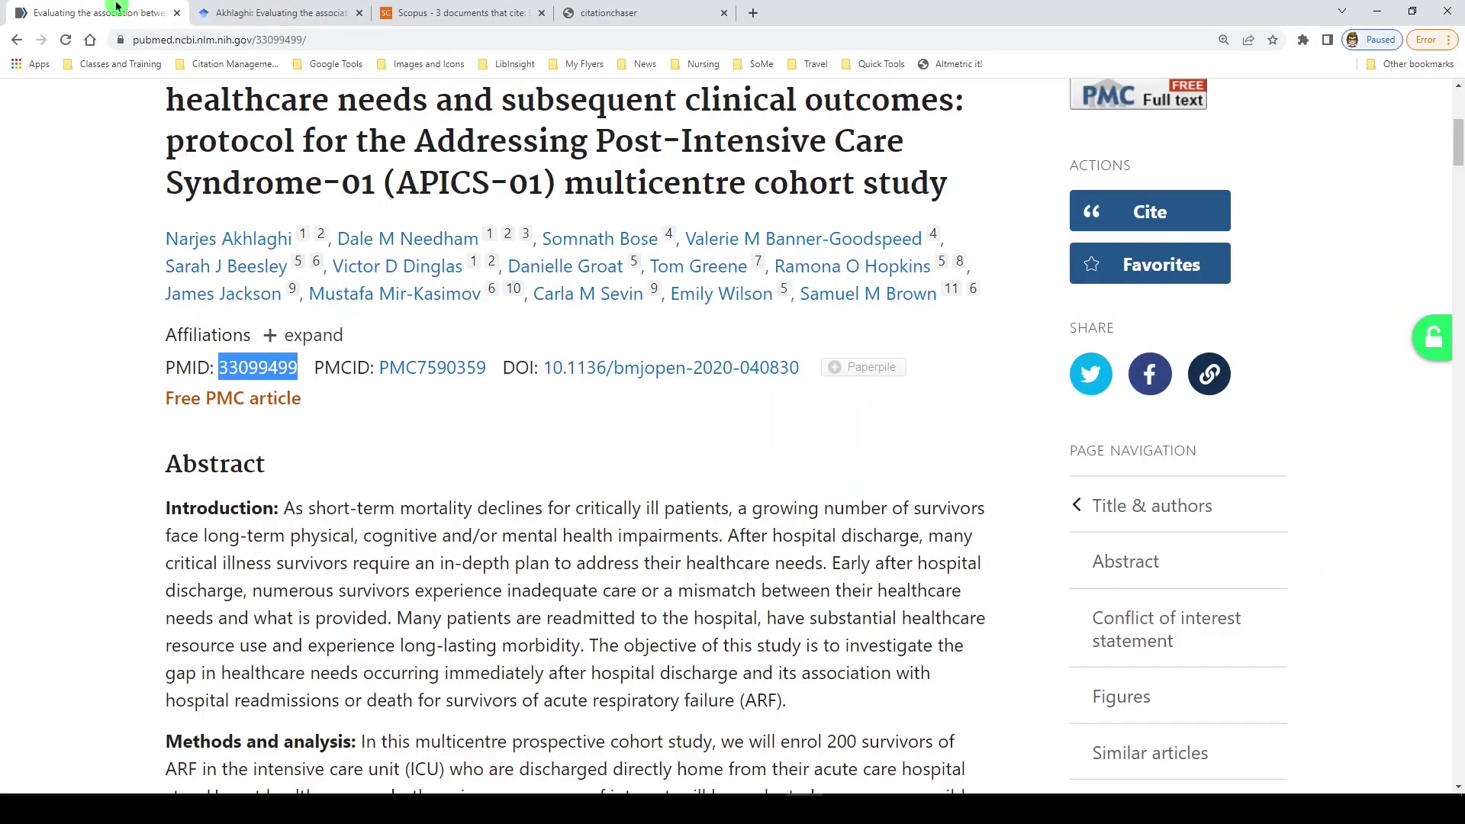
left_click(272, 13)
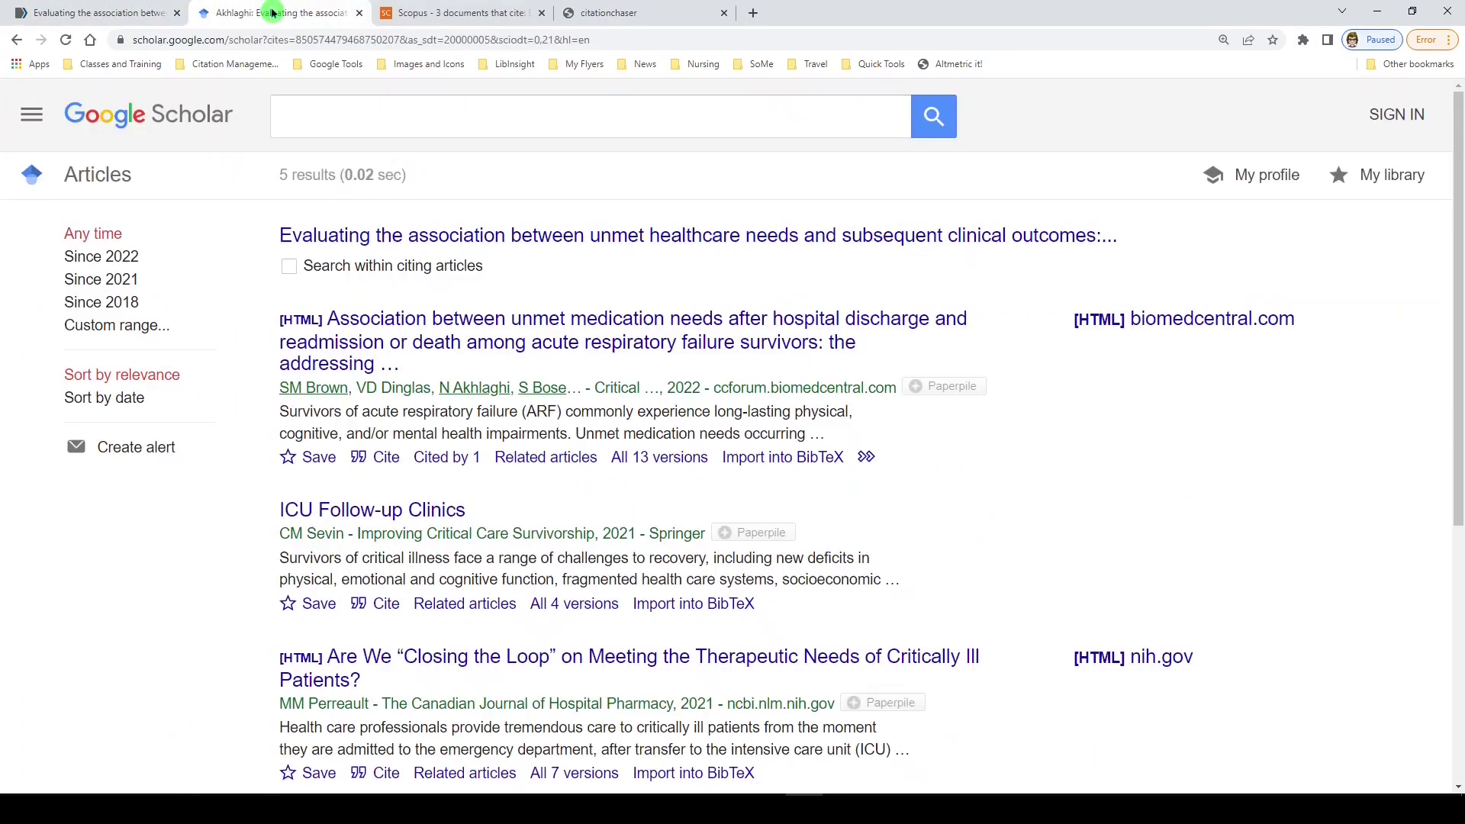
left_click(463, 10)
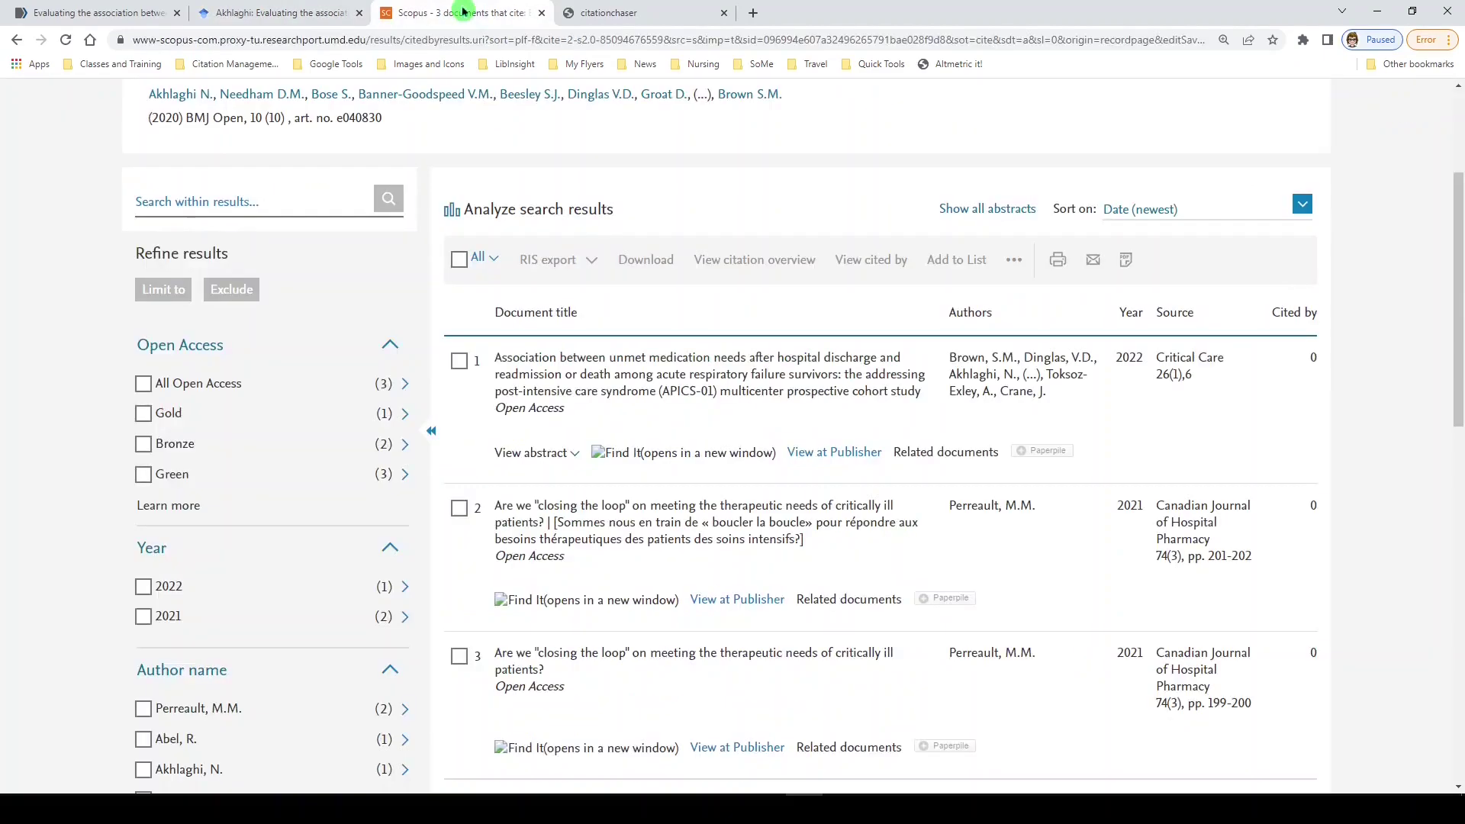
left_click(615, 16)
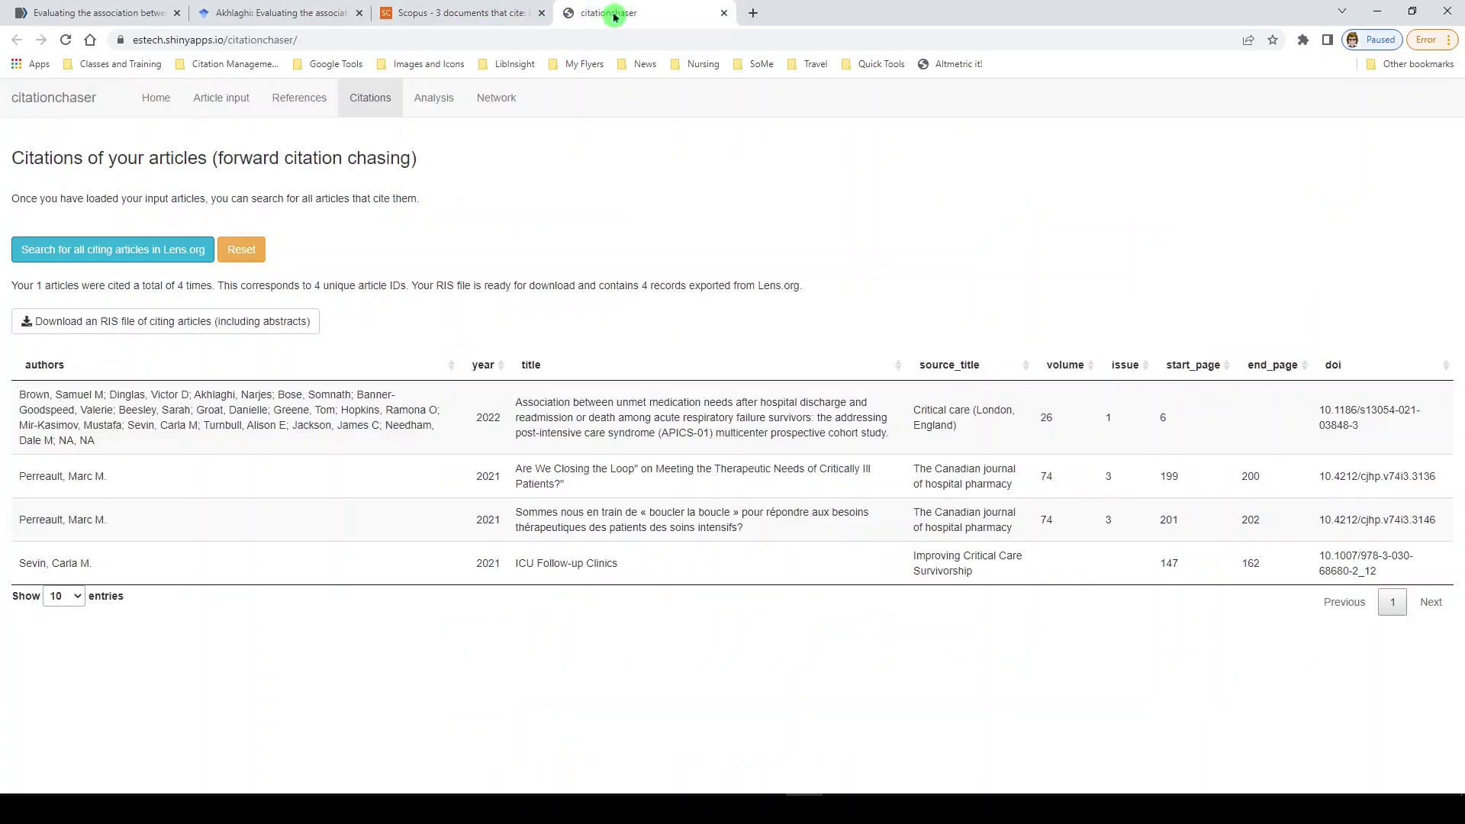